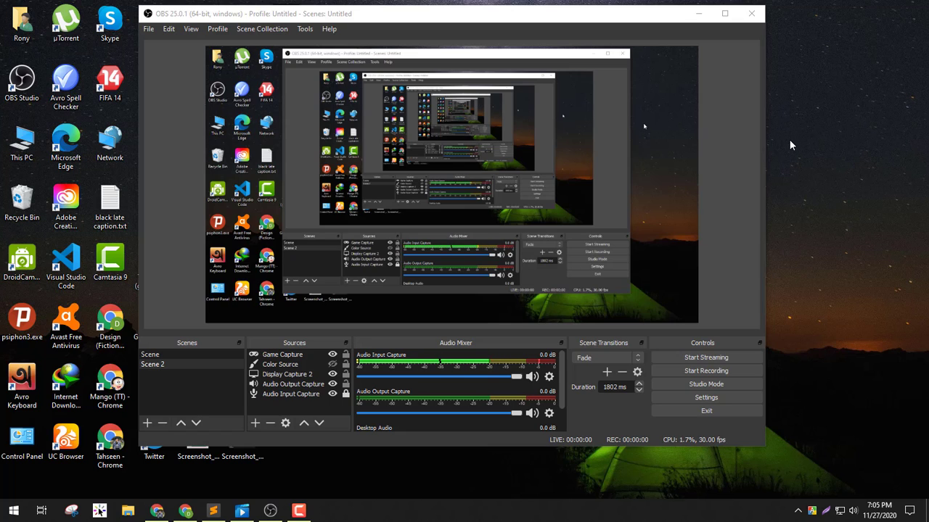
Switch to Chrome, search the web for "obs studio download", and close the download page
{"action": "left_click", "coordinate": [694, 15]}
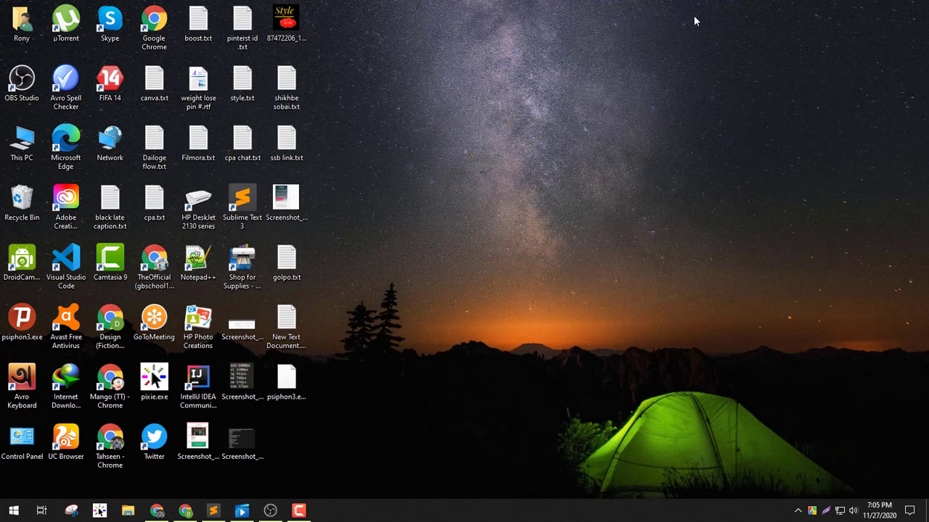
{"action": "left_click", "coordinate": [159, 511]}
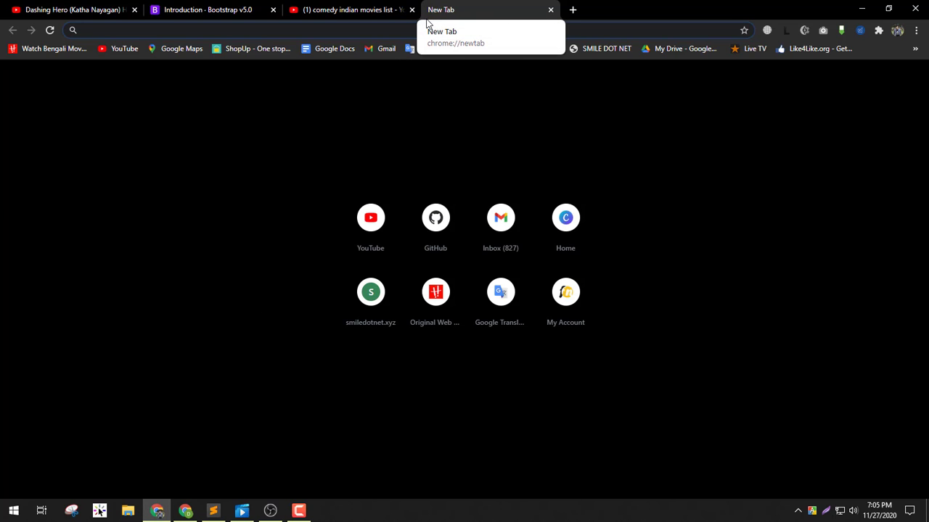
{"action": "left_click", "coordinate": [142, 29]}
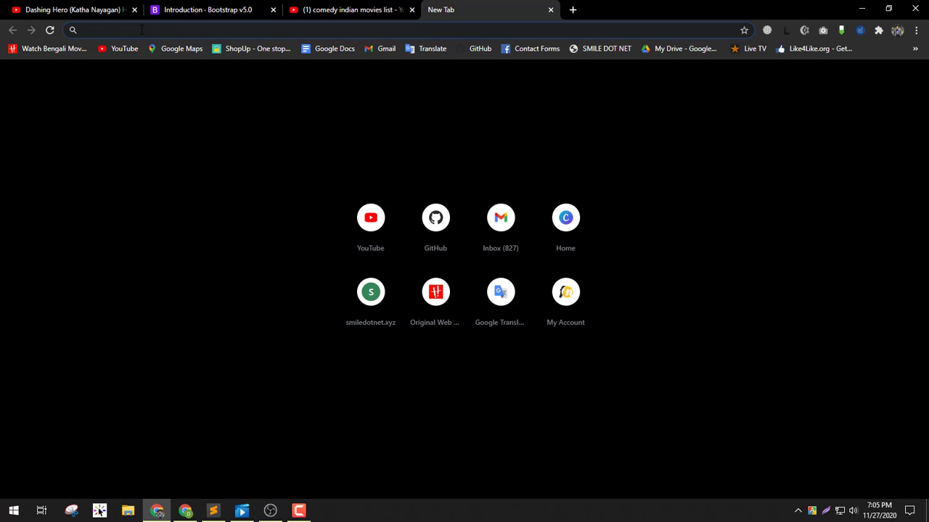
{"action": "type", "text": "obs st"}
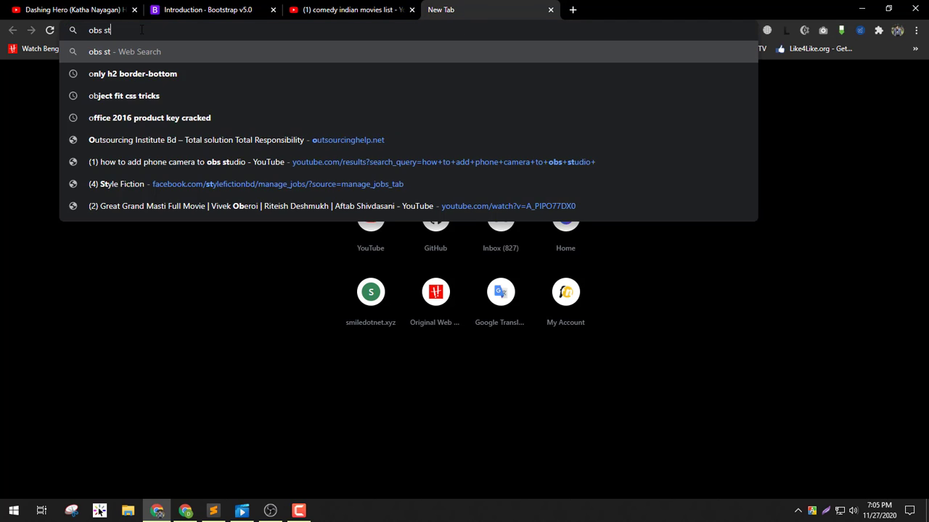
{"action": "type", "text": "udio"}
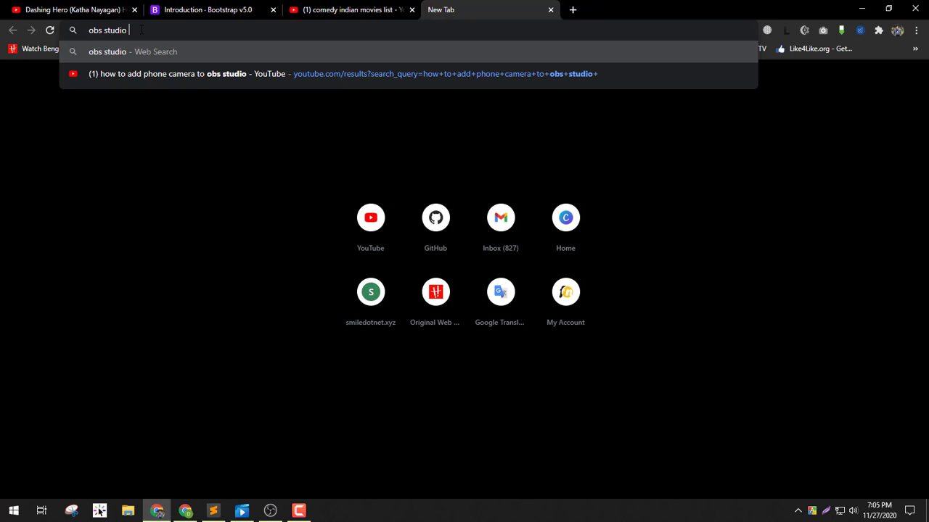
{"action": "type", "text": " downlod"}
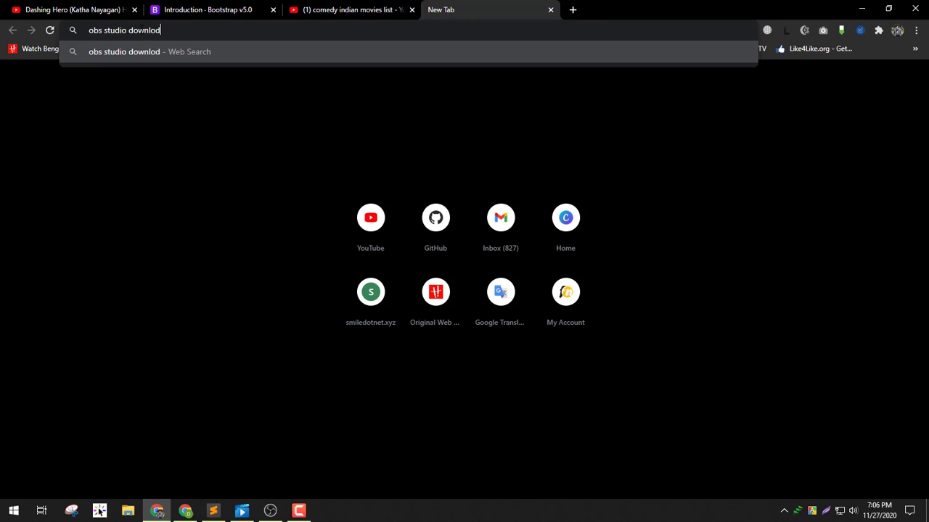
{"action": "key", "text": "BackSpace"}
{"action": "type", "text": "ad"}
{"action": "key", "text": "Return"}
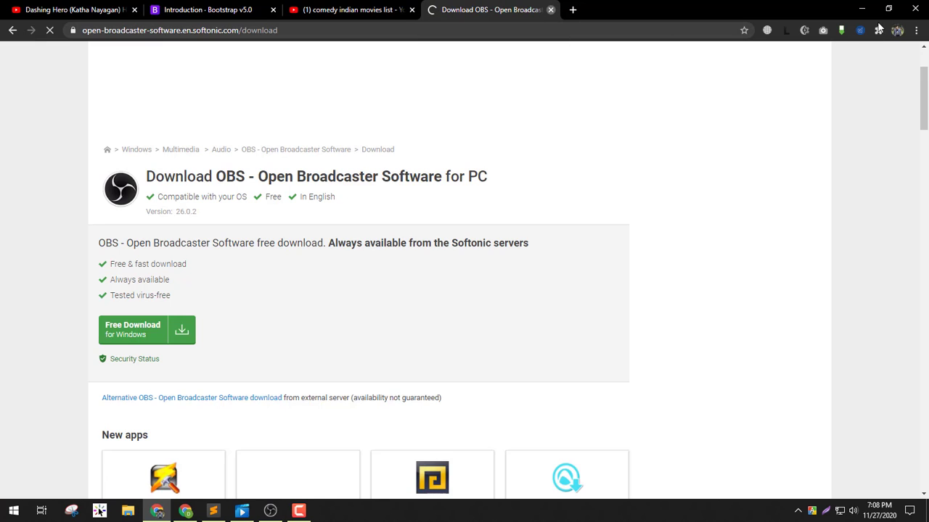
{"action": "key", "text": "ctrl+w"}
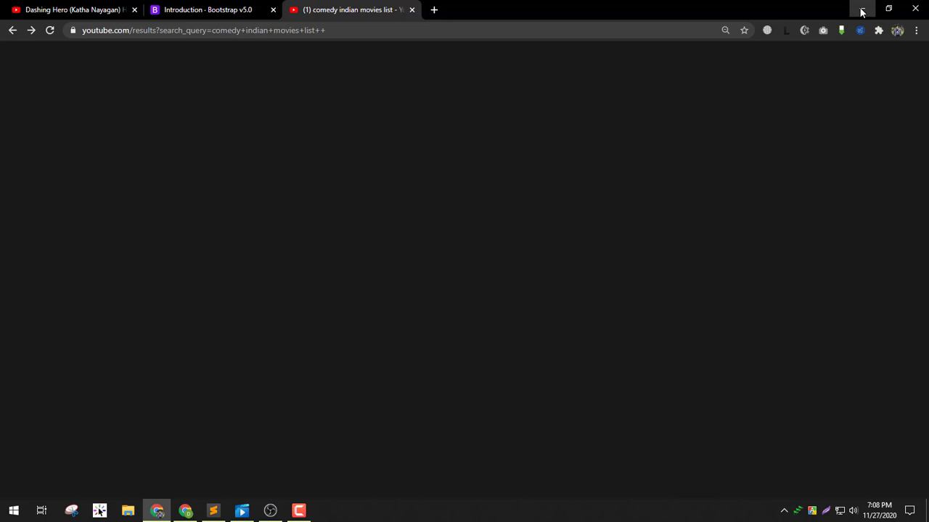
{"action": "left_click", "coordinate": [861, 11]}
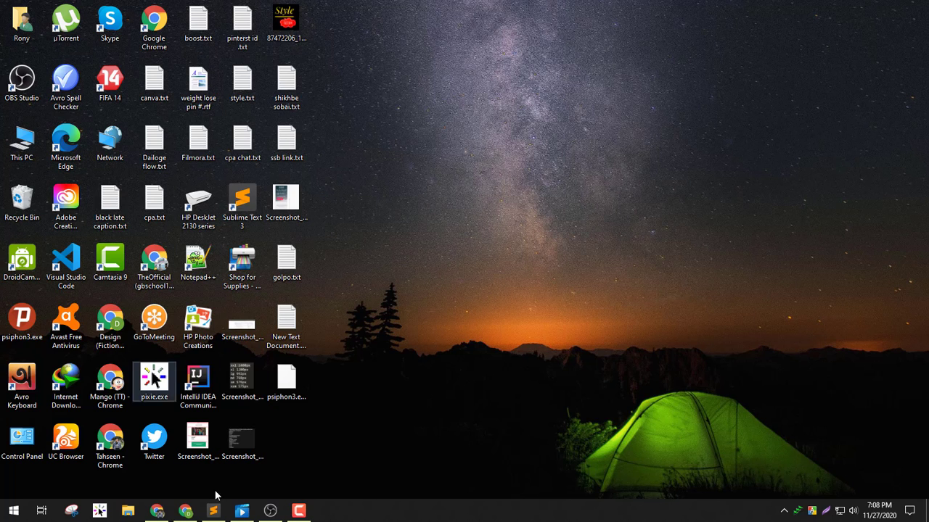
Switch back to OBS Studio and add a new scene with the suggested name
{"action": "left_click", "coordinate": [269, 510]}
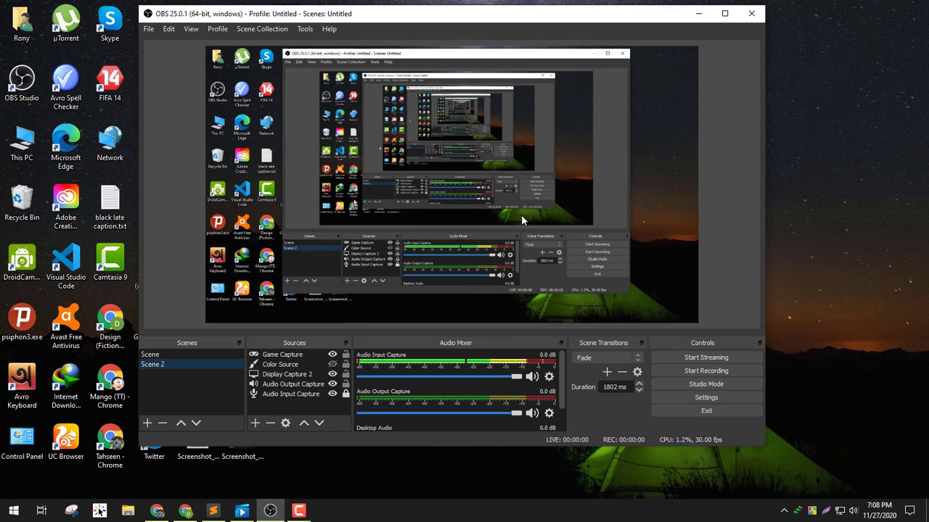
{"action": "left_click", "coordinate": [169, 356]}
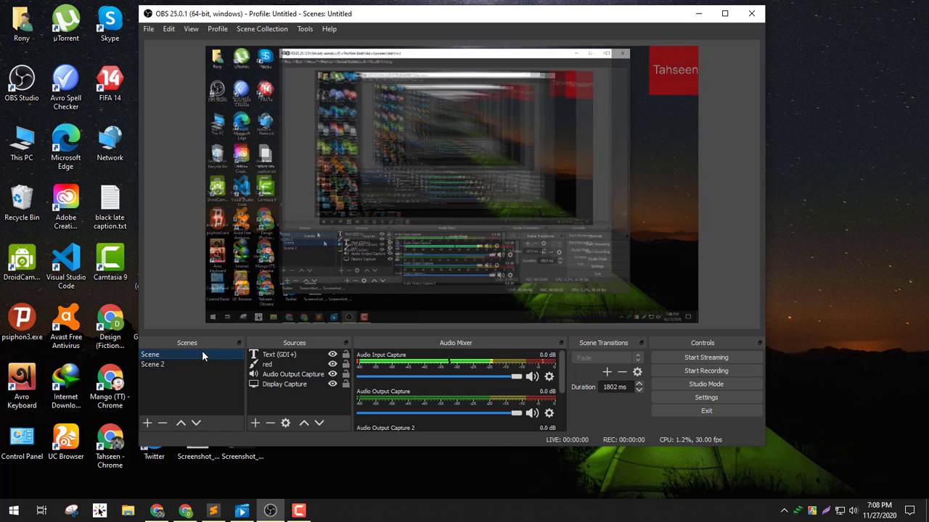
{"action": "left_click", "coordinate": [149, 423]}
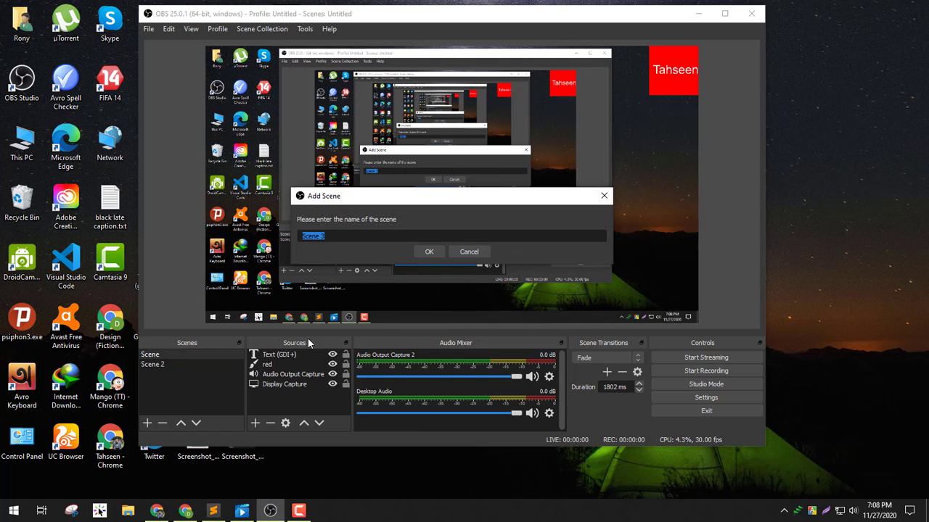
{"action": "left_click", "coordinate": [429, 252]}
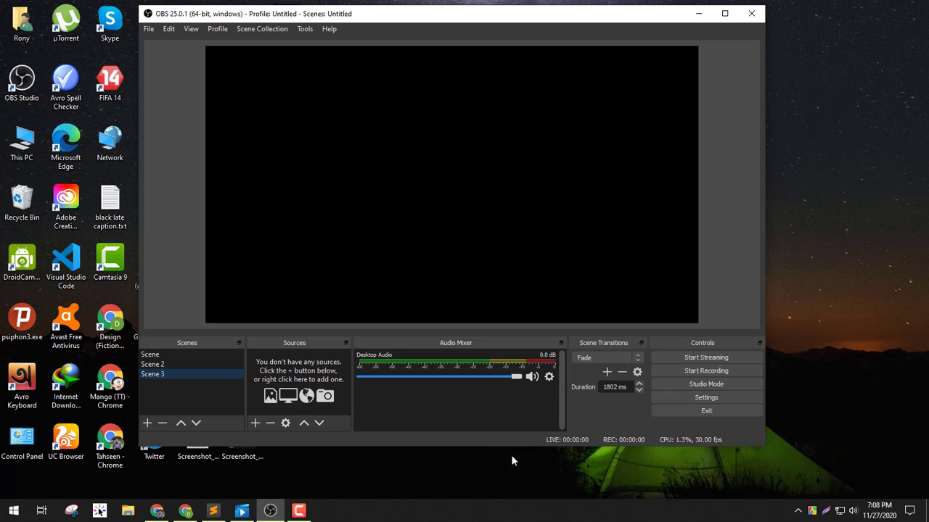
{"action": "left_click", "coordinate": [298, 510]}
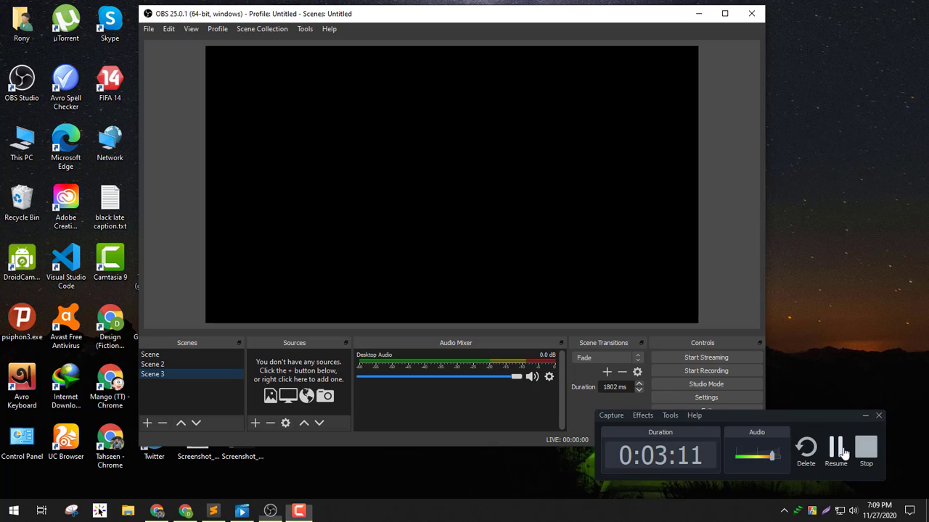
{"action": "left_click", "coordinate": [840, 451]}
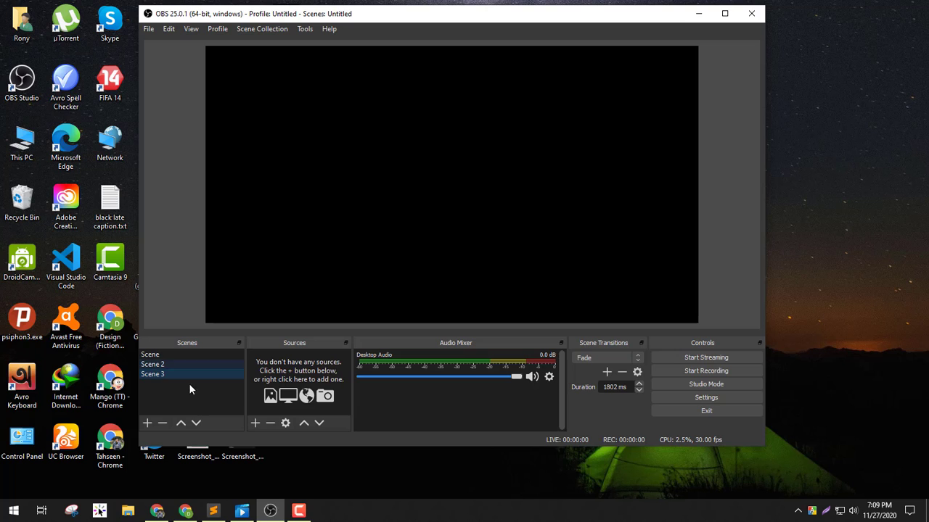
Add a new Display Capture source to Scene 3, using Display 1 with cursor capture enabled
{"action": "left_click", "coordinate": [254, 424]}
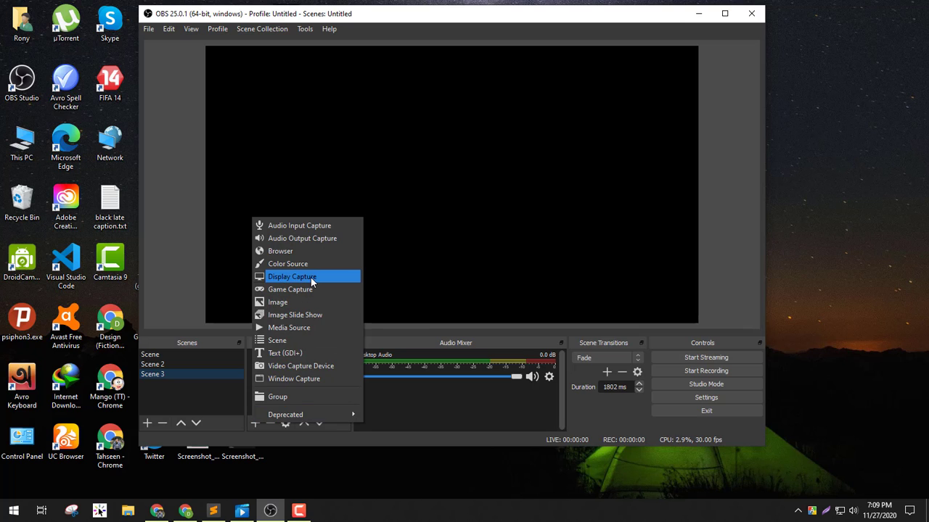
{"action": "left_click", "coordinate": [279, 276]}
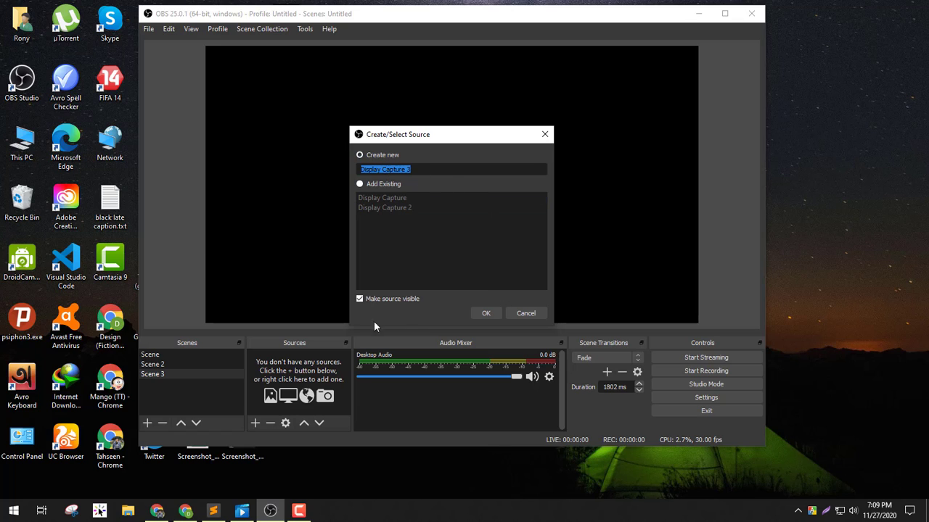
{"action": "left_click", "coordinate": [484, 313]}
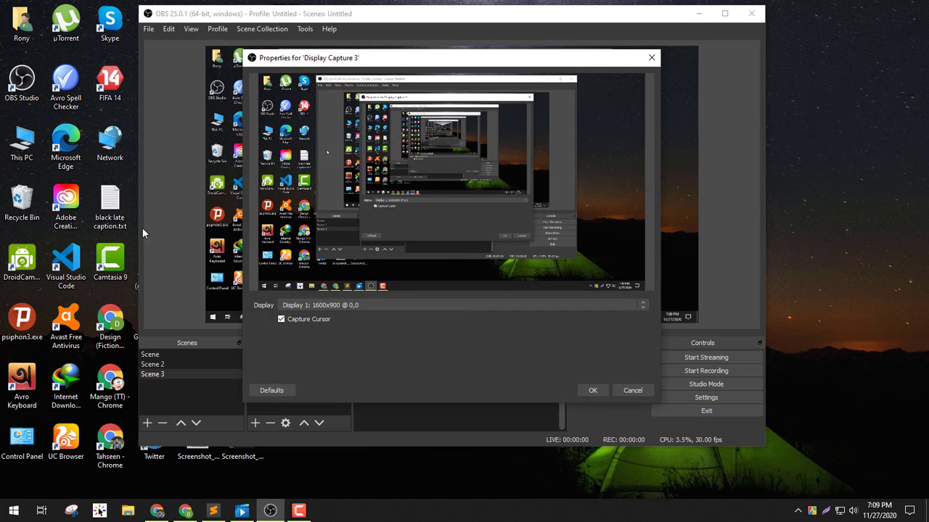
{"action": "left_click", "coordinate": [584, 390]}
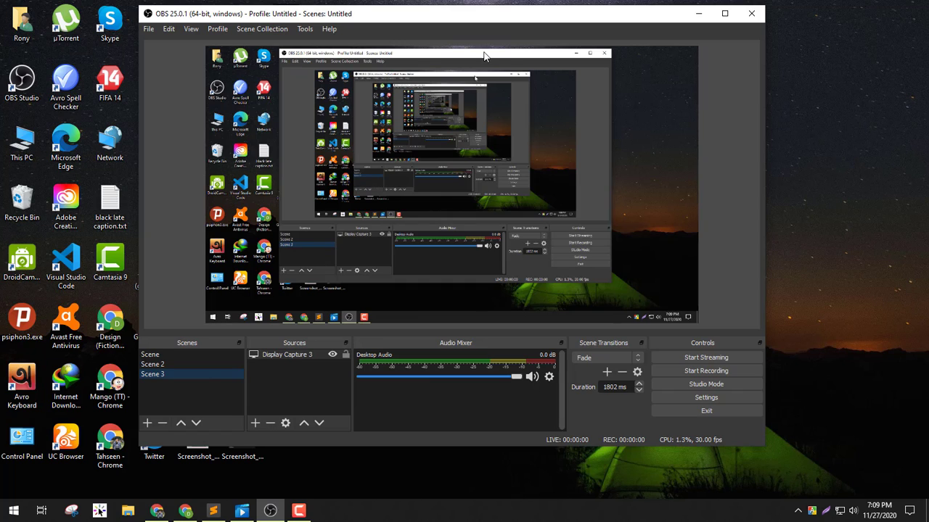
Look at the sources of Scene 2, return to Scene 3 and review the available source types
{"action": "left_click", "coordinate": [168, 364]}
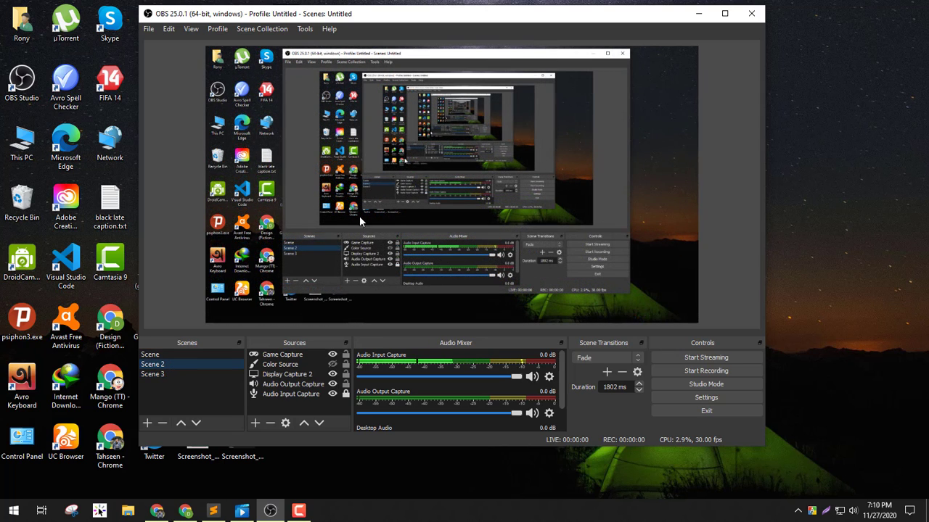
{"action": "left_click", "coordinate": [164, 374]}
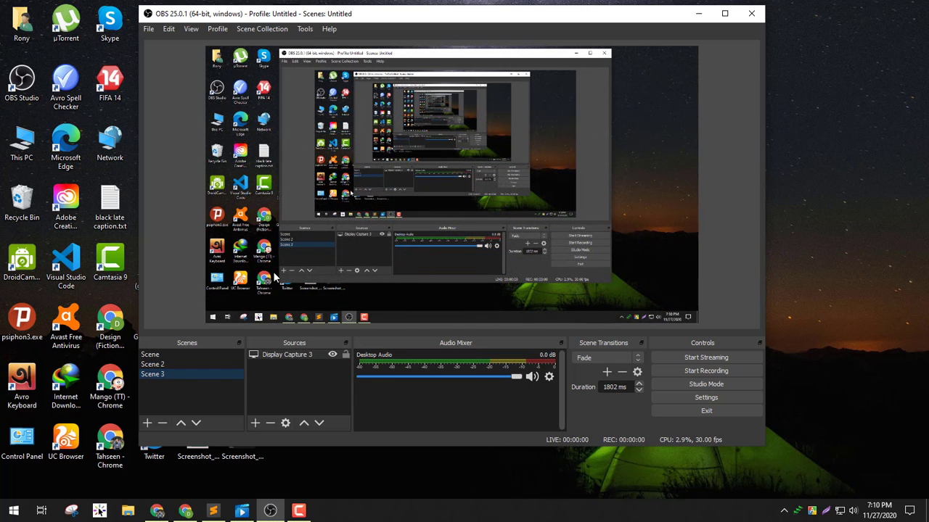
{"action": "left_click", "coordinate": [257, 419]}
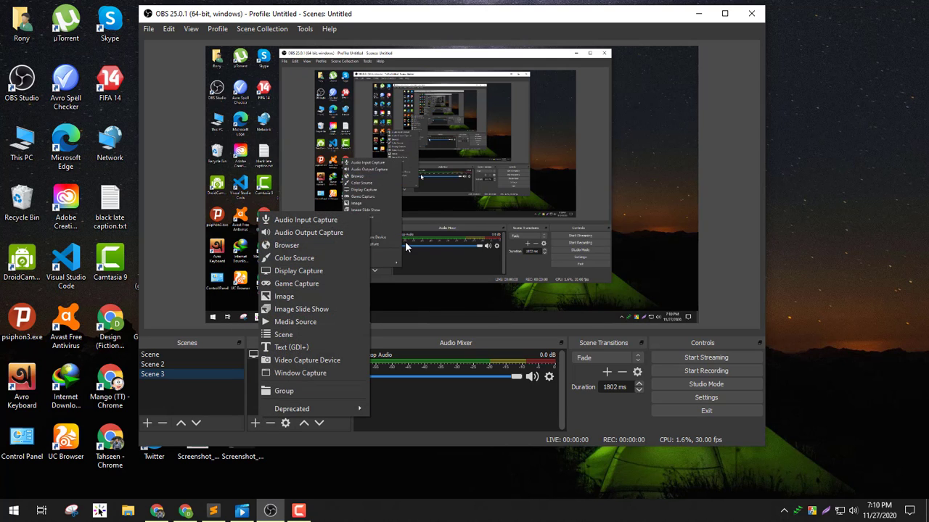
{"action": "left_click", "coordinate": [405, 245]}
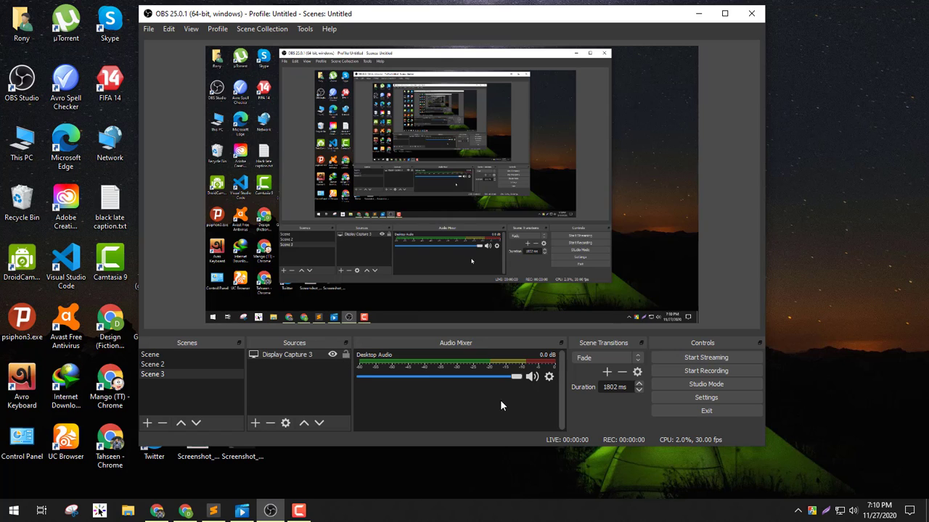
Add a new Color Source to Scene 3 and set its color to bright red (#ff0000)
{"action": "left_click", "coordinate": [256, 423]}
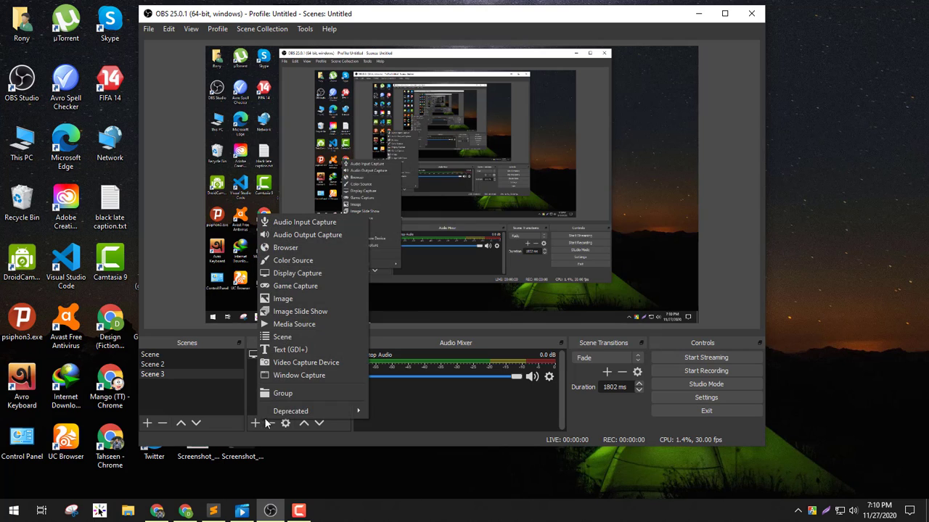
{"action": "left_click", "coordinate": [308, 261]}
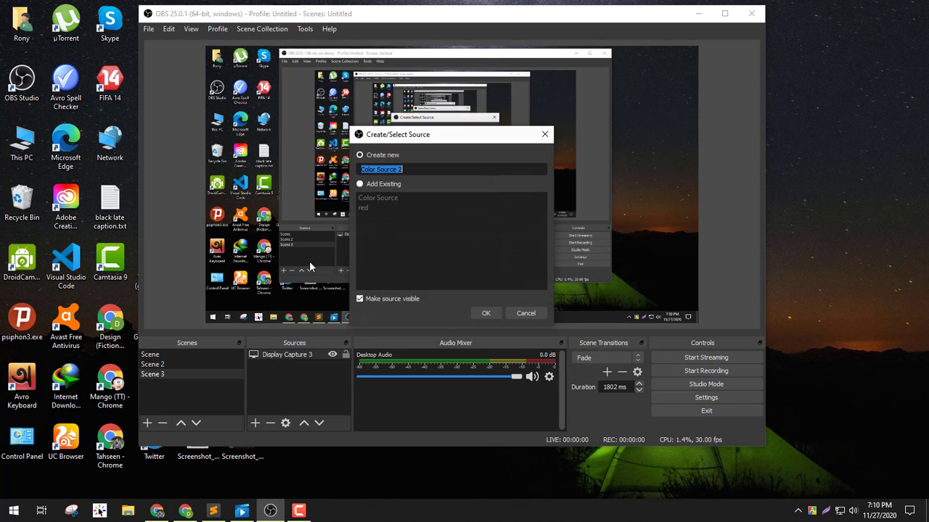
{"action": "left_click", "coordinate": [486, 313]}
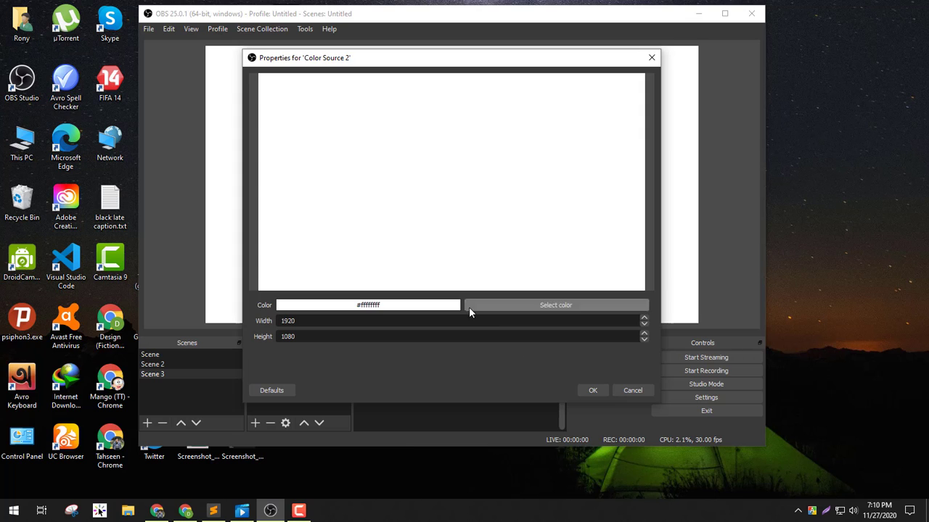
{"action": "left_click", "coordinate": [543, 307]}
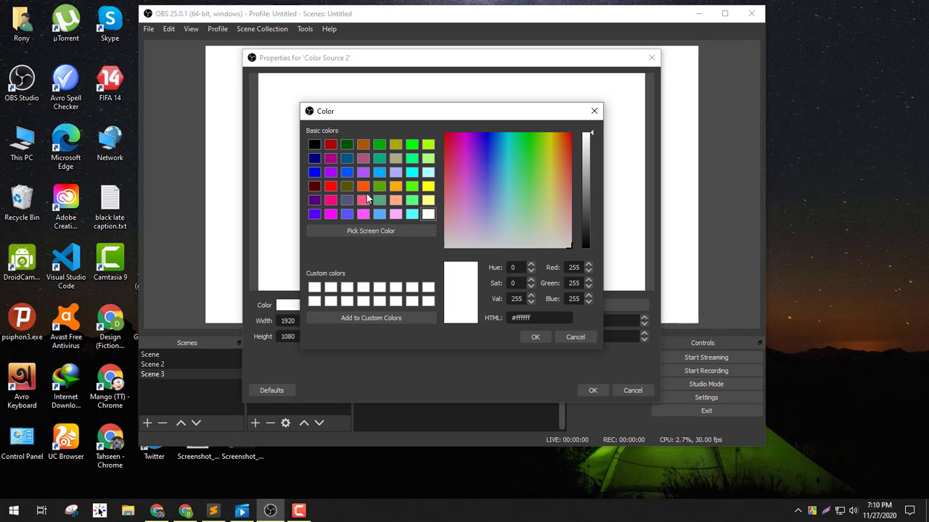
{"action": "left_click", "coordinate": [317, 146]}
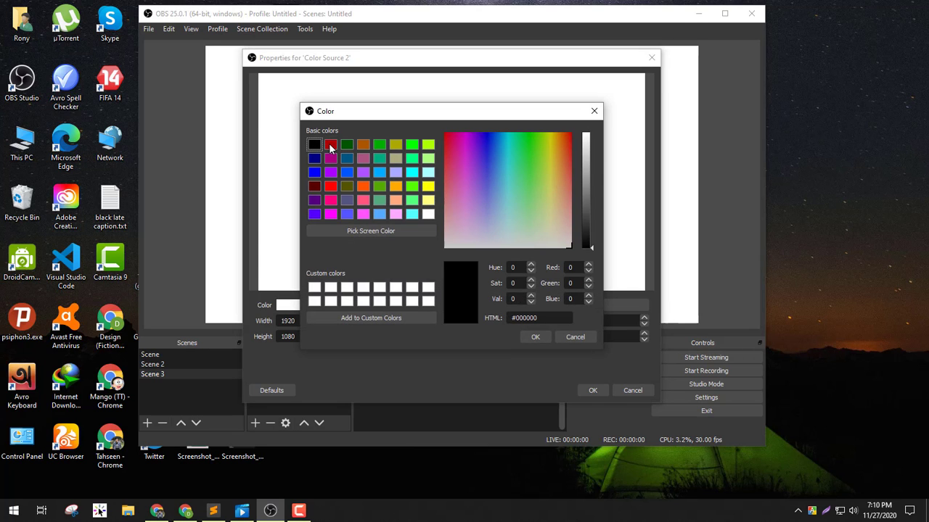
{"action": "left_click", "coordinate": [330, 146]}
{"action": "left_click", "coordinate": [330, 187]}
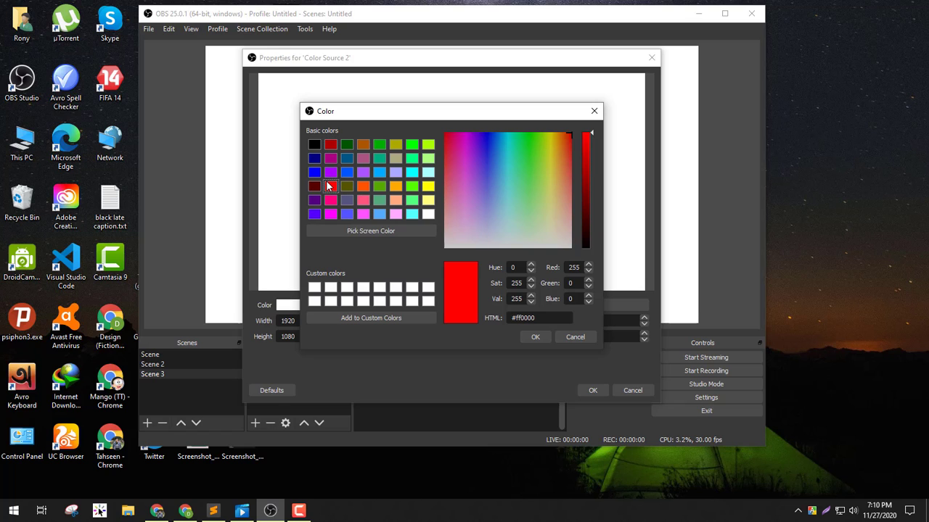
{"action": "left_click", "coordinate": [534, 336]}
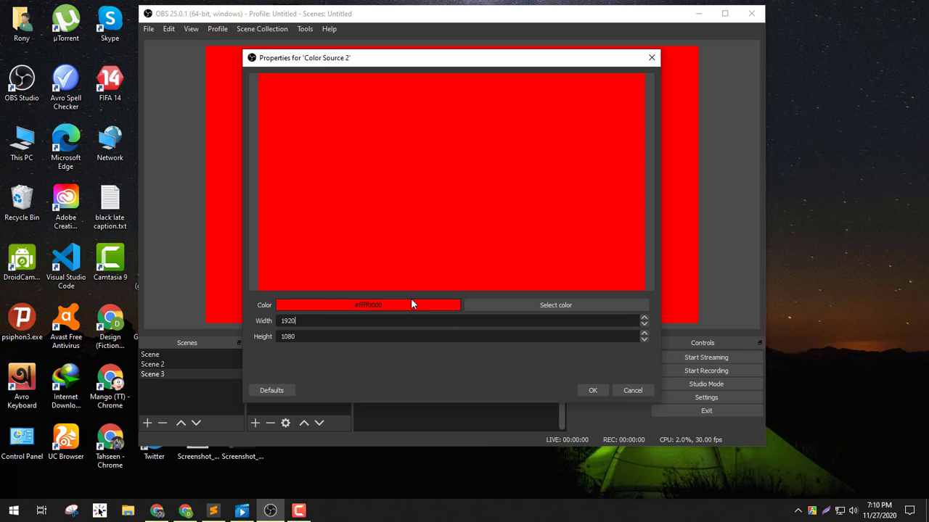
Set the red color source's width and height to 100 each and accept its properties
{"action": "key", "text": "BackSpace"}
{"action": "key", "text": "BackSpace"}
{"action": "key", "text": "BackSpace"}
{"action": "key", "text": "BackSpace"}
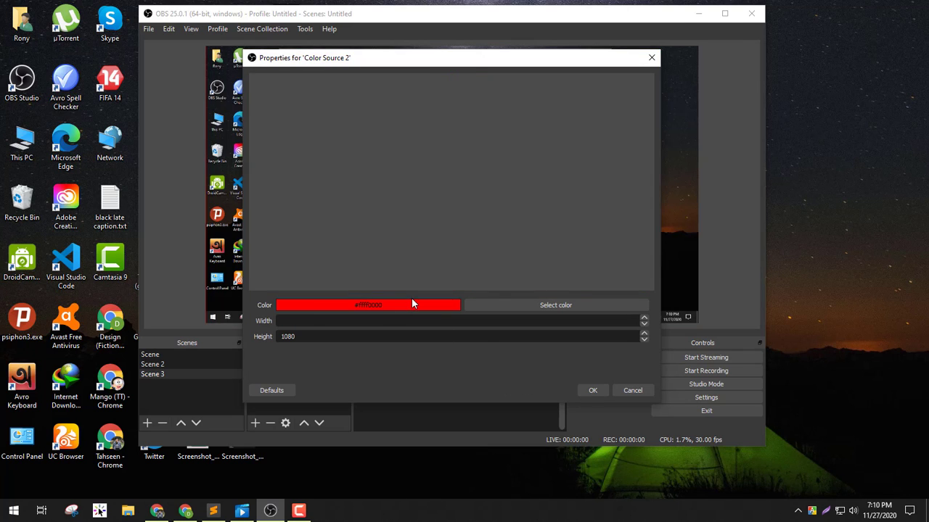
{"action": "type", "text": "100"}
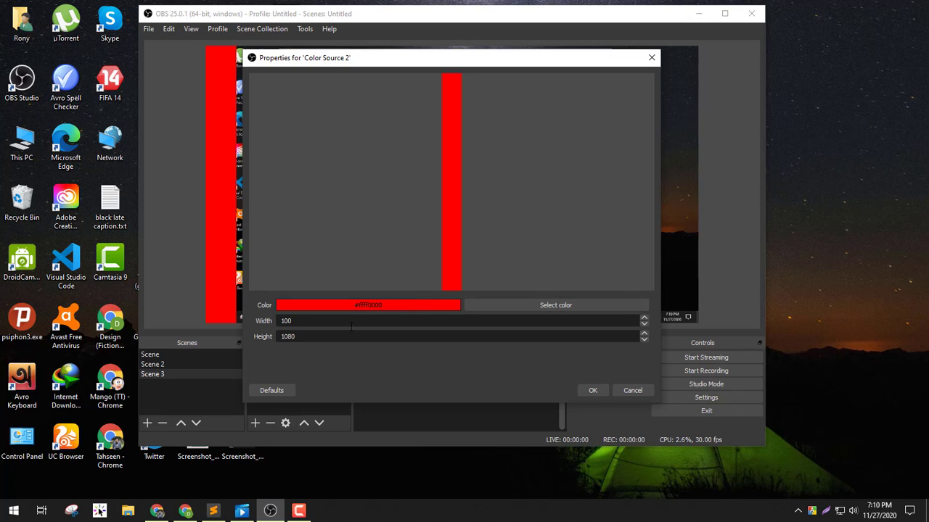
{"action": "key", "text": "BackSpace"}
{"action": "key", "text": "BackSpace"}
{"action": "key", "text": "BackSpace"}
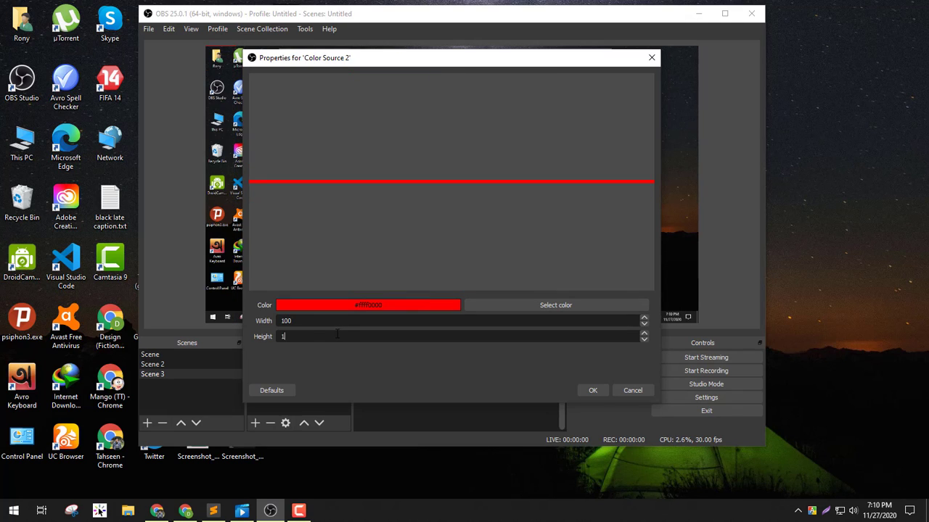
{"action": "type", "text": "00"}
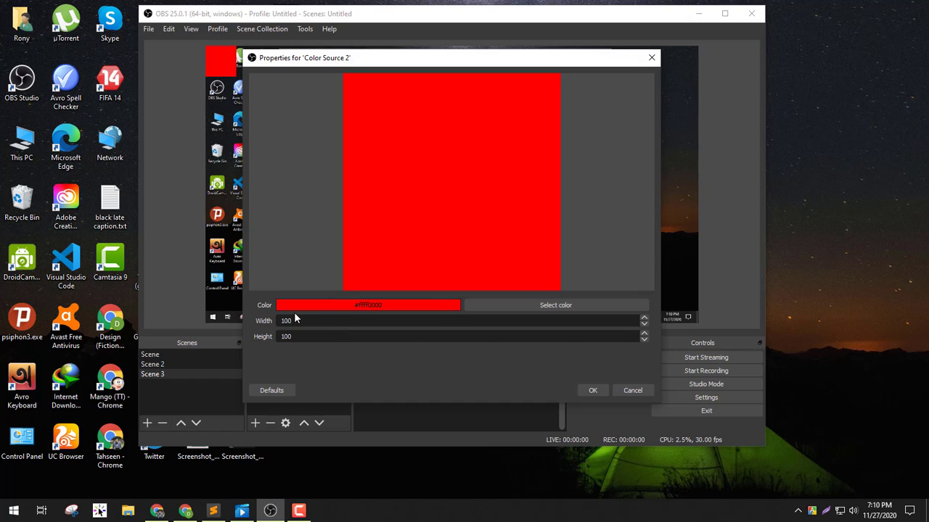
{"action": "left_click", "coordinate": [593, 390]}
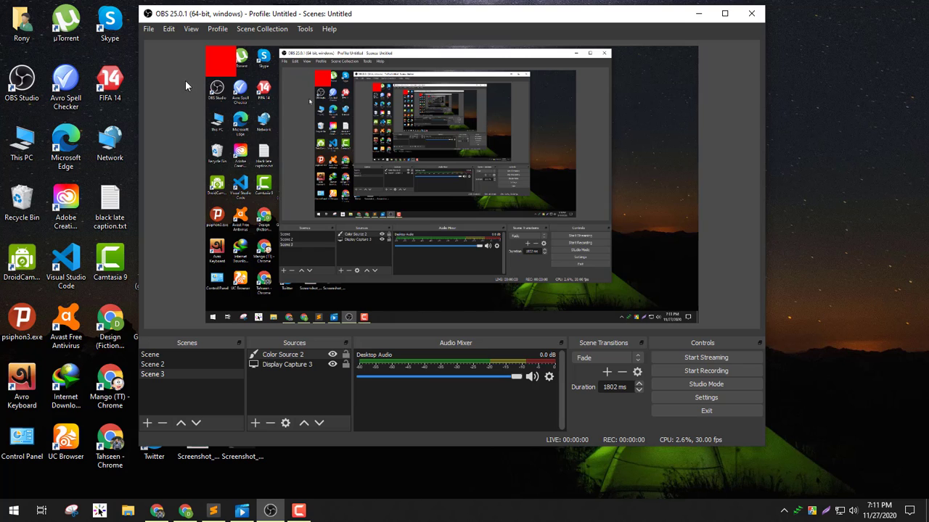
Unlock the preview and move the red color square to the upper-right corner of the captured display
{"action": "right_click", "coordinate": [226, 62]}
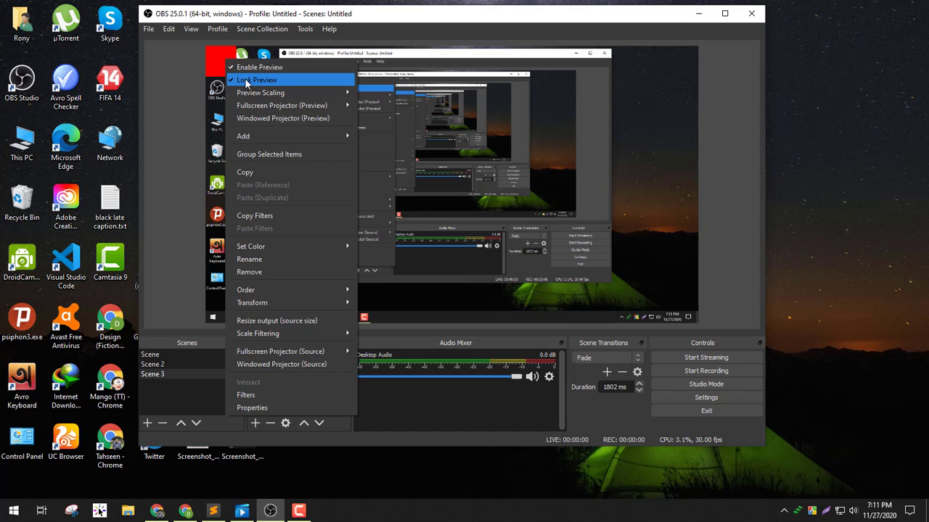
{"action": "left_click", "coordinate": [245, 79]}
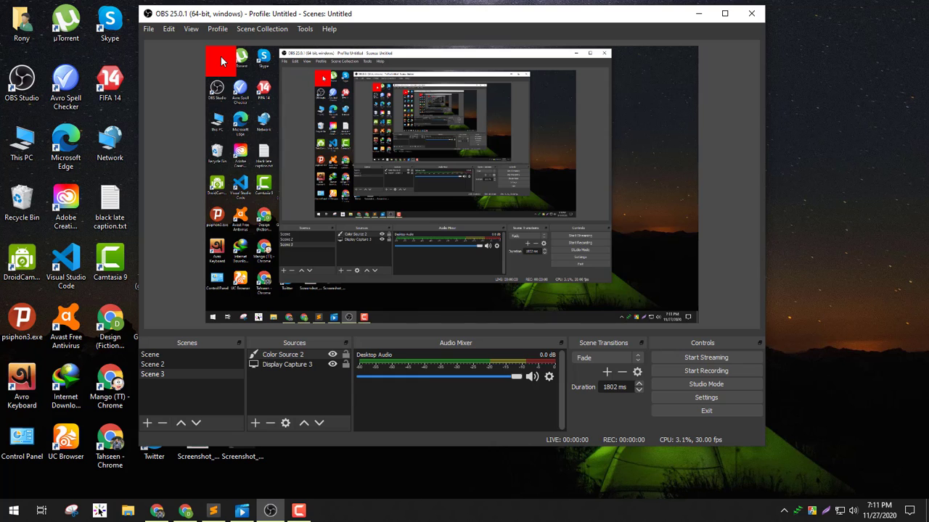
{"action": "right_click", "coordinate": [222, 55]}
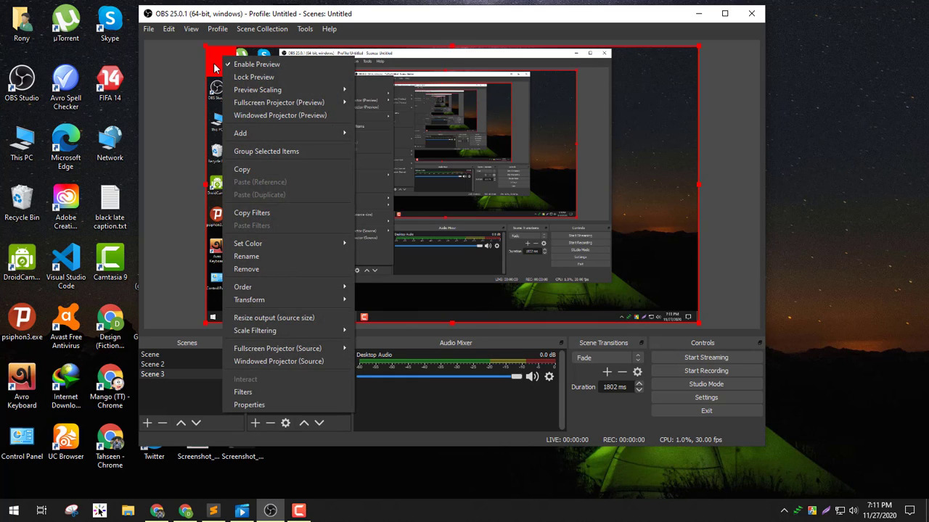
{"action": "left_click", "coordinate": [214, 64]}
{"action": "left_click_drag", "start_coordinate": [222, 64], "coordinate": [663, 67]}
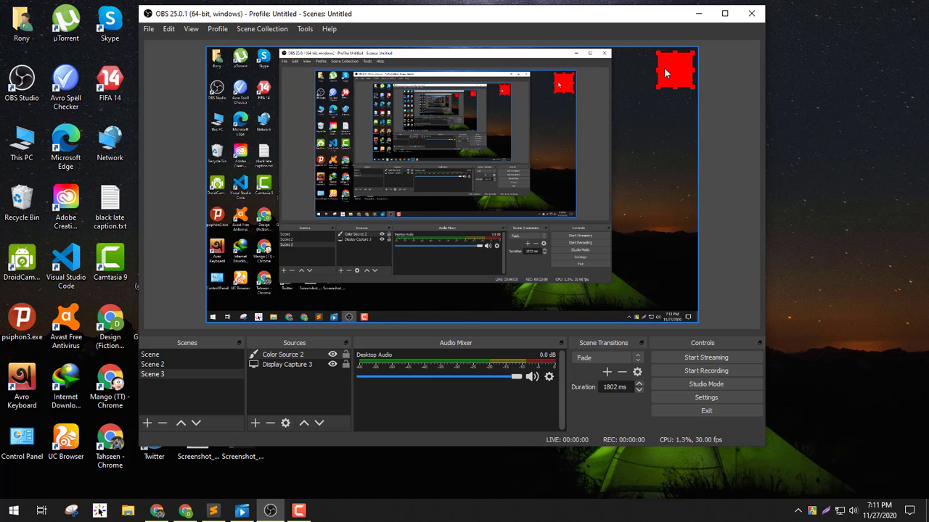
{"action": "left_click", "coordinate": [668, 119]}
{"action": "left_click", "coordinate": [680, 74]}
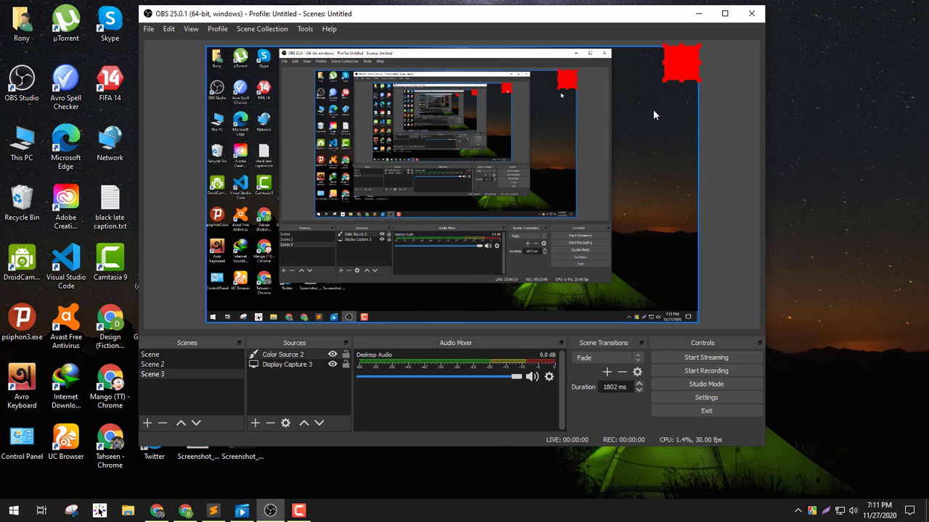
Lock the preview again with the red square in its corner position
{"action": "left_click", "coordinate": [650, 112]}
{"action": "right_click", "coordinate": [676, 69]}
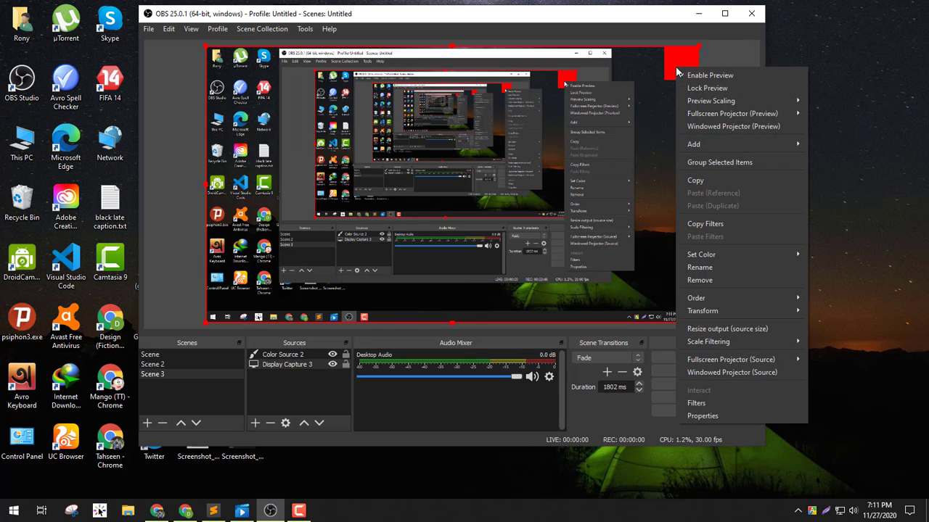
{"action": "left_click", "coordinate": [699, 86]}
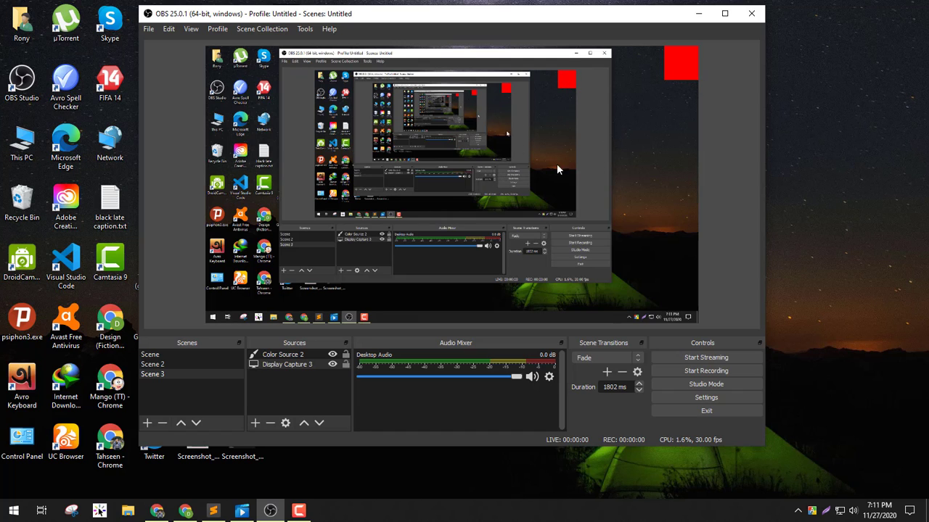
Create a new Image source in Scene 3 with the default name
{"action": "left_click", "coordinate": [254, 422]}
{"action": "mouse_move", "coordinate": [276, 421]}
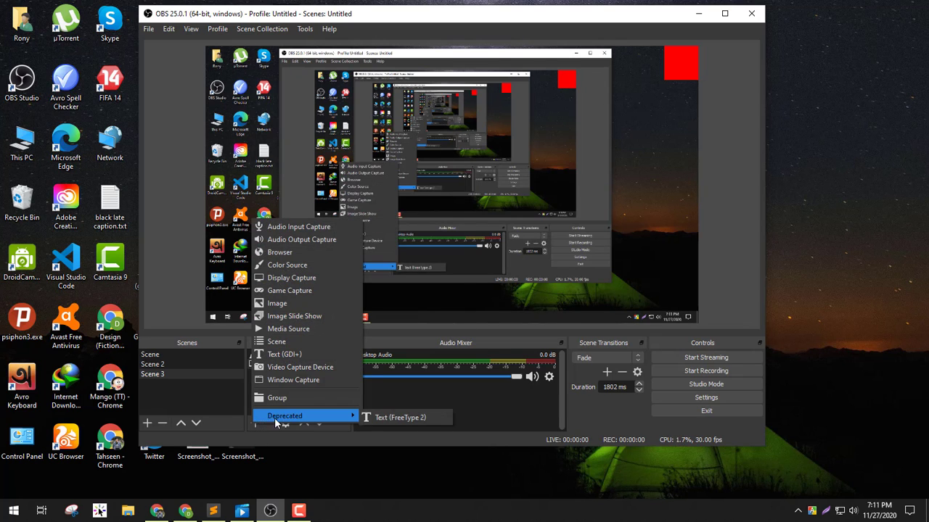
{"action": "left_click", "coordinate": [283, 304]}
{"action": "left_click", "coordinate": [492, 313]}
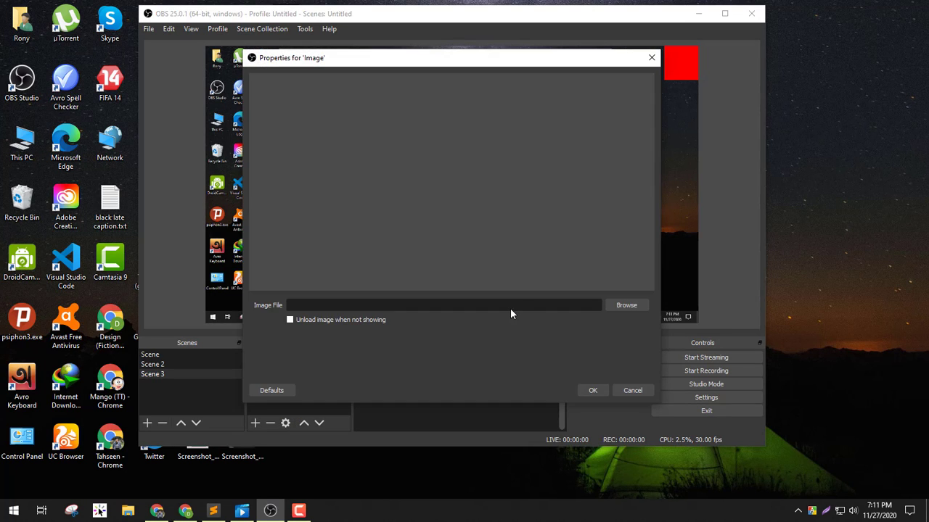
Load soccer-1.png from the Downloads folder as the image file and accept the source's properties
{"action": "left_click", "coordinate": [625, 306]}
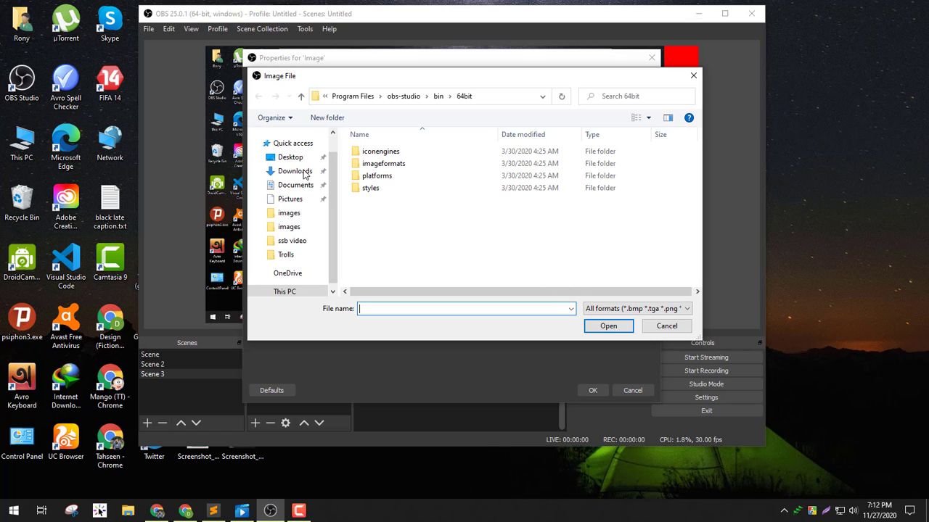
{"action": "scroll", "coordinate": [294, 170], "scroll_direction": "down", "scroll_amount": 1}
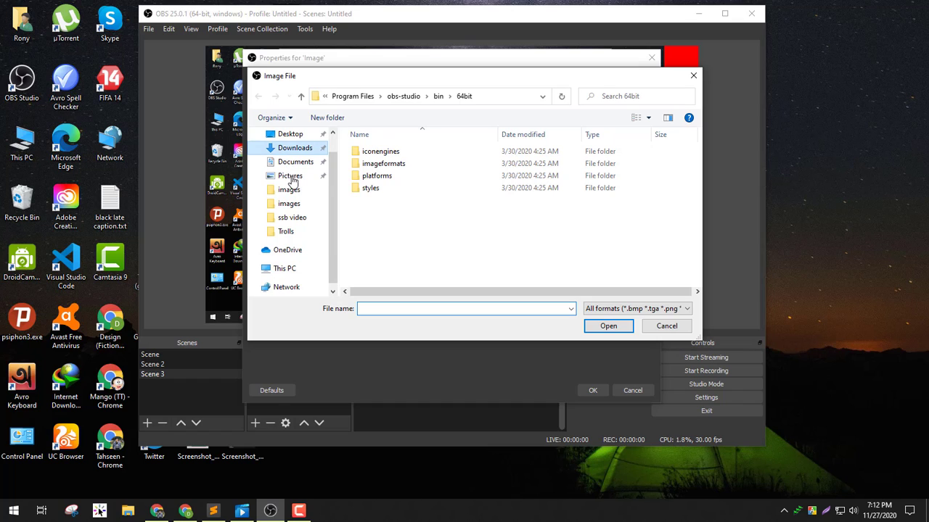
{"action": "left_click", "coordinate": [294, 149]}
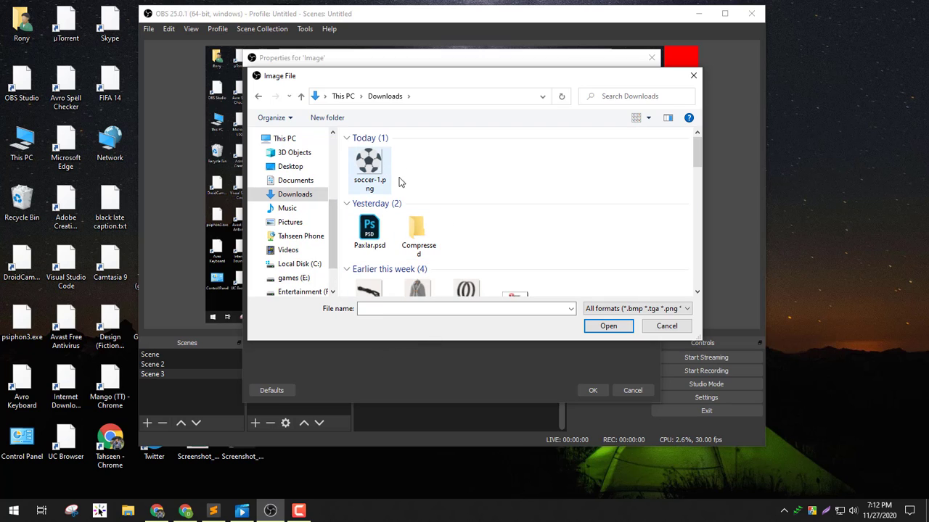
{"action": "left_click", "coordinate": [370, 167]}
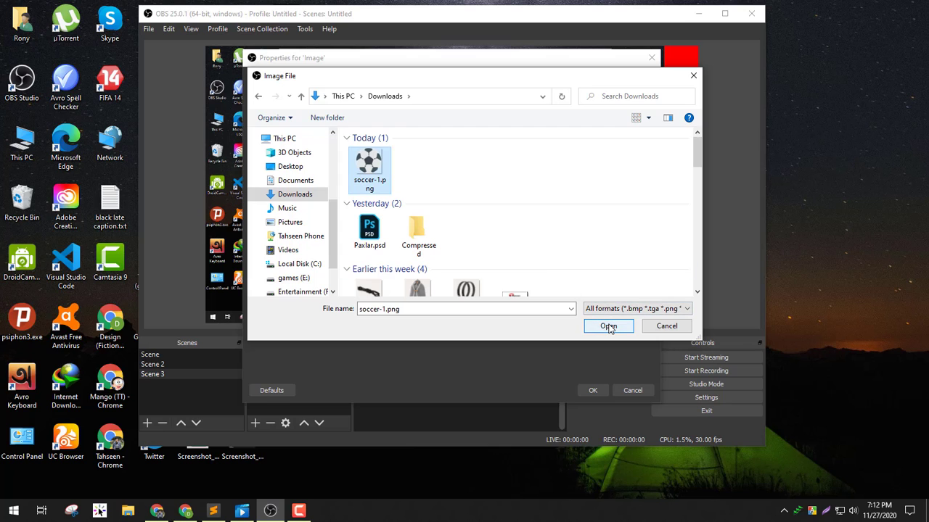
{"action": "left_click", "coordinate": [608, 326]}
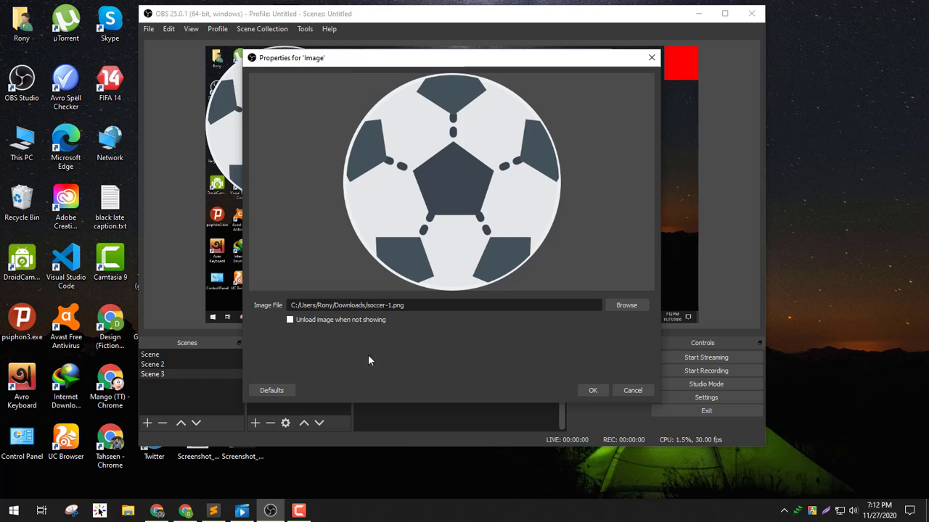
{"action": "left_click", "coordinate": [594, 389]}
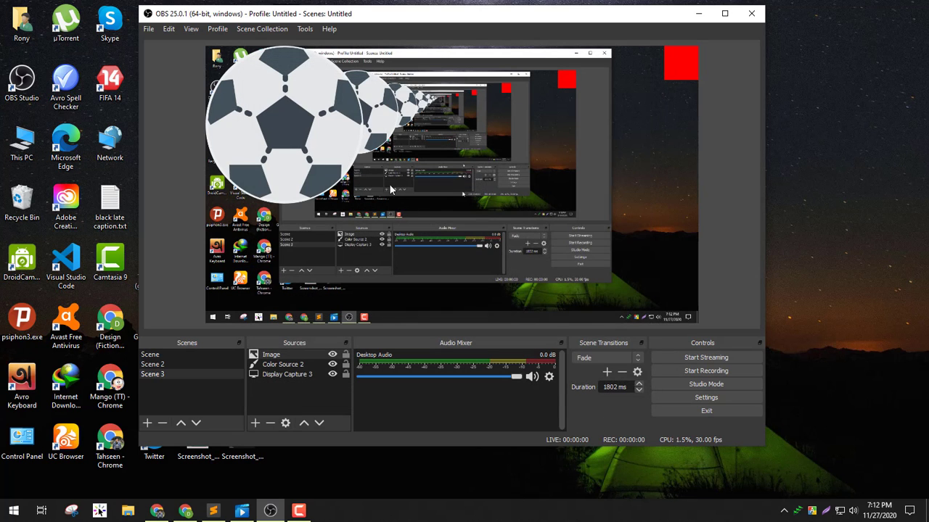
Unlock the preview, then shrink the soccer ball image and place it over the red square in the upper-right corner
{"action": "right_click", "coordinate": [273, 139]}
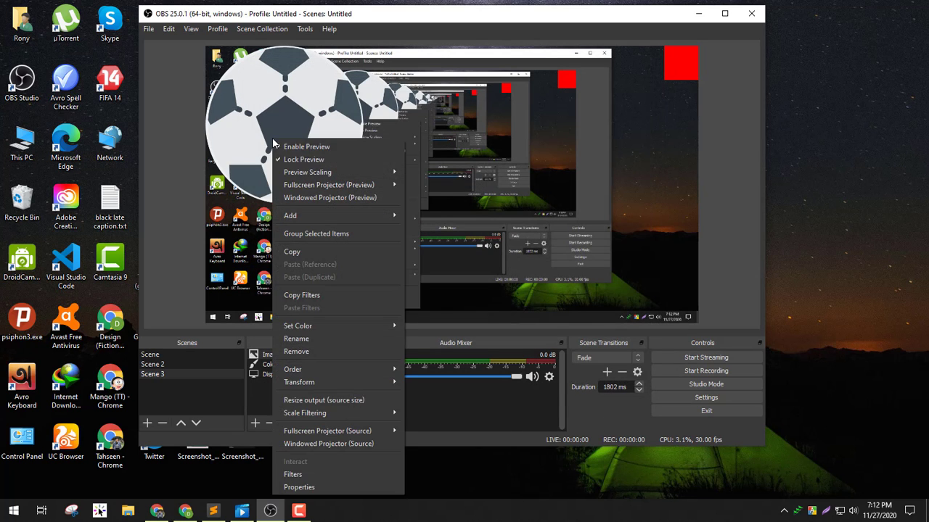
{"action": "left_click", "coordinate": [297, 159]}
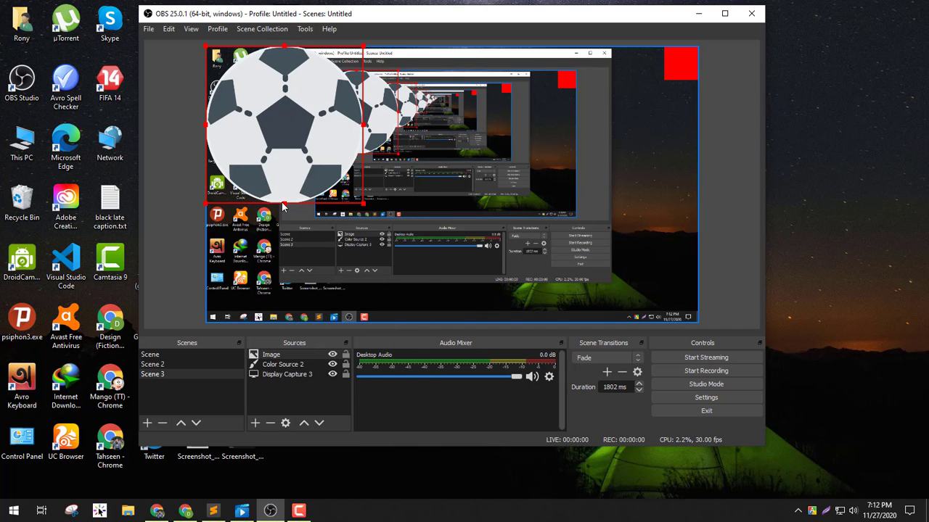
{"action": "left_click_drag", "start_coordinate": [284, 204], "coordinate": [669, 77]}
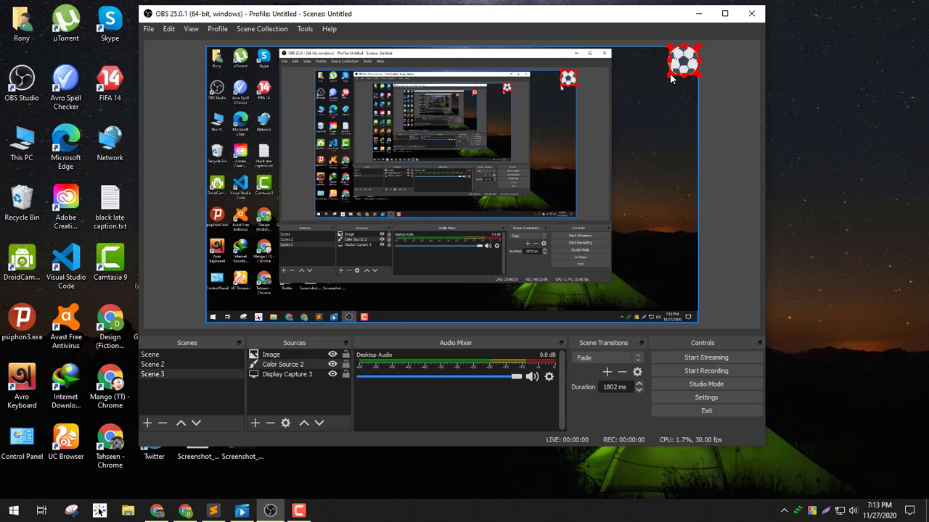
{"action": "mouse_move", "coordinate": [670, 75]}
{"action": "left_mouse_down"}
{"action": "mouse_move", "coordinate": [665, 85]}
{"action": "mouse_move", "coordinate": [684, 69]}
{"action": "left_mouse_up"}
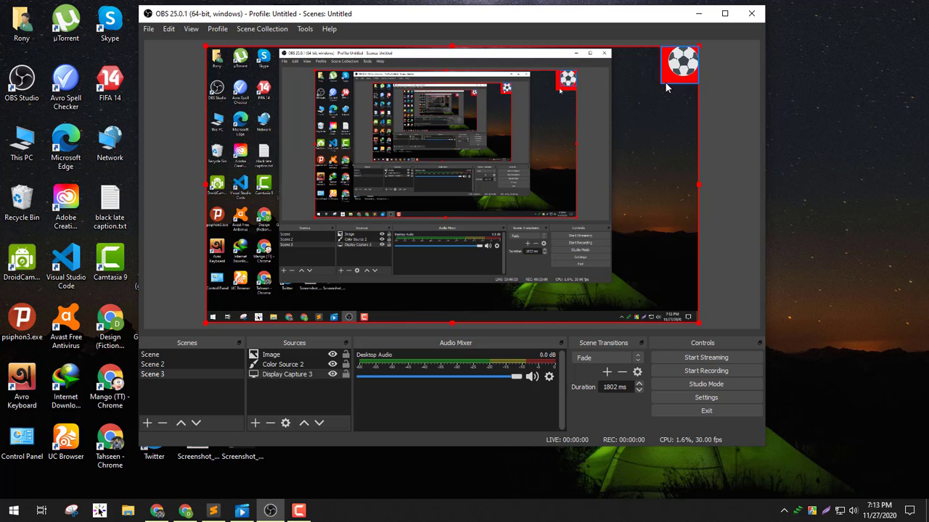
Resize the red color source so that it closely frames the soccer ball image
{"action": "left_click", "coordinate": [677, 80]}
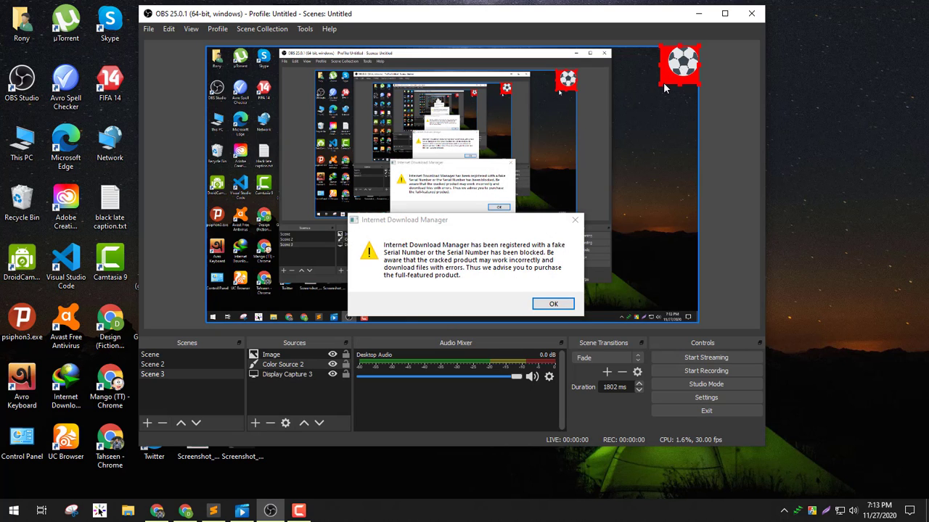
{"action": "left_click_drag", "start_coordinate": [662, 88], "coordinate": [669, 82]}
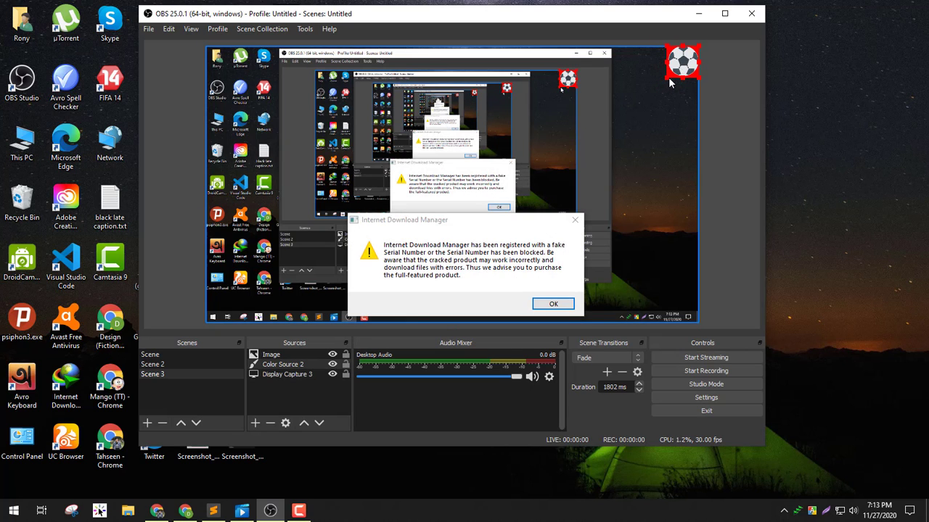
{"action": "left_click", "coordinate": [673, 155]}
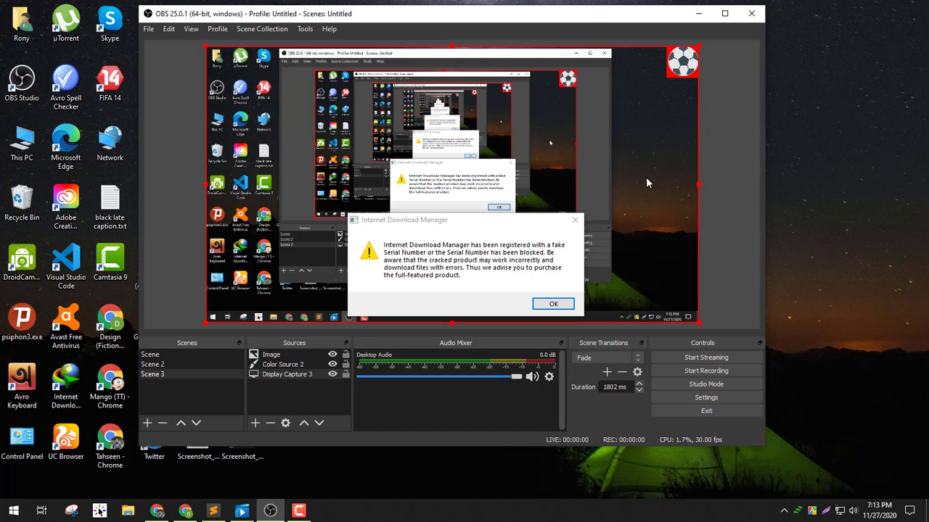
Dismiss the Internet Download Manager warning and registration windows, and lock the preview again
{"action": "left_click", "coordinate": [574, 219]}
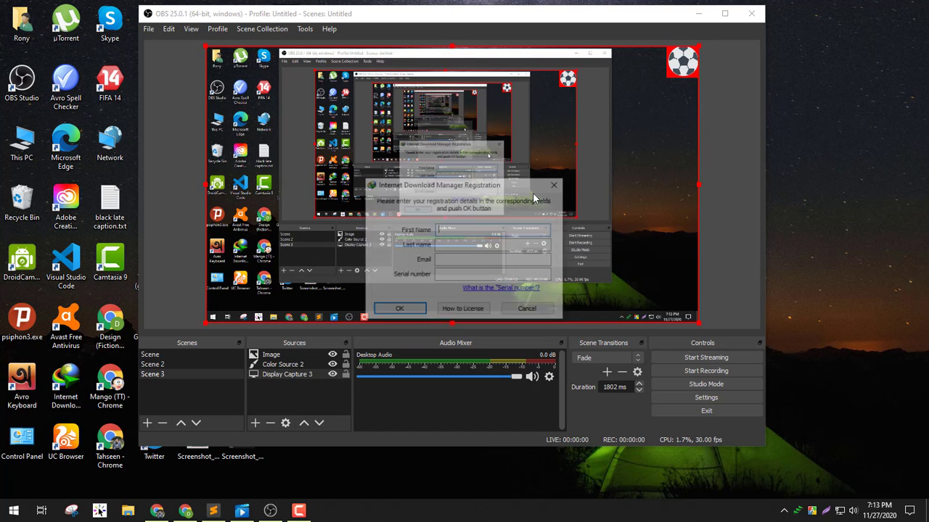
{"action": "left_click", "coordinate": [560, 180]}
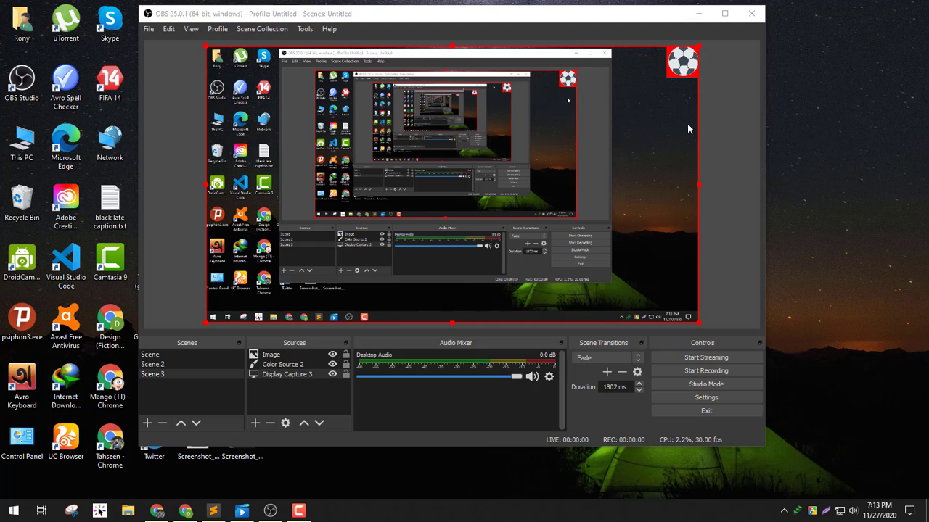
{"action": "right_click", "coordinate": [673, 65]}
{"action": "left_click", "coordinate": [687, 85]}
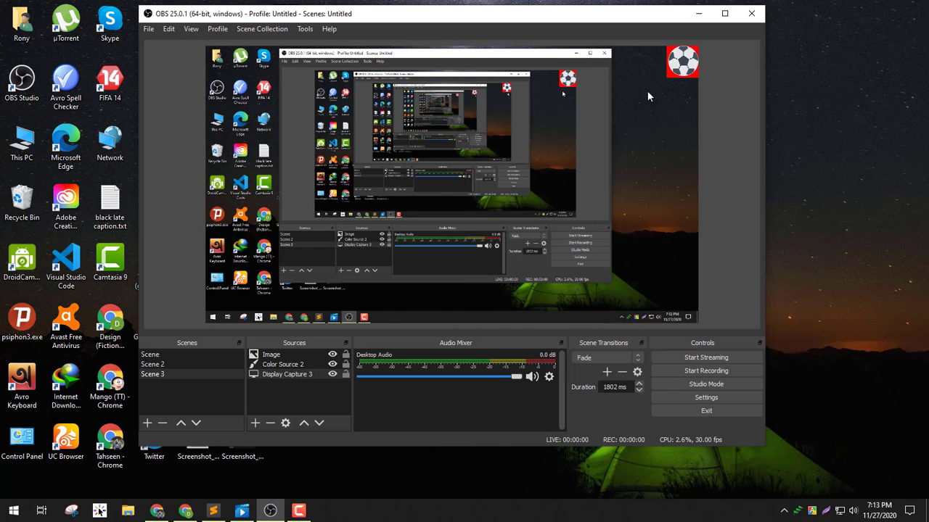
{"action": "right_click", "coordinate": [476, 168]}
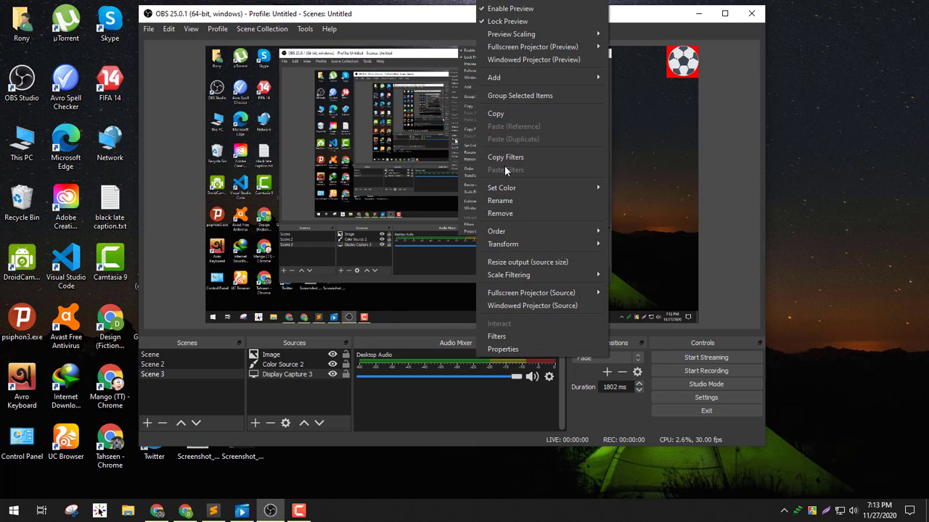
{"action": "left_click", "coordinate": [682, 164]}
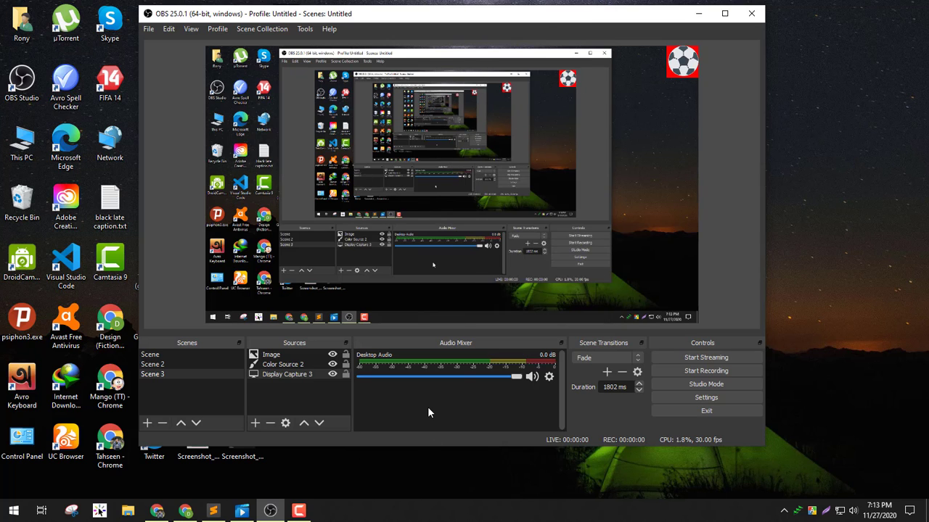
Create a new Text (GDI+) source in Scene 3 with the default name
{"action": "left_click", "coordinate": [257, 422]}
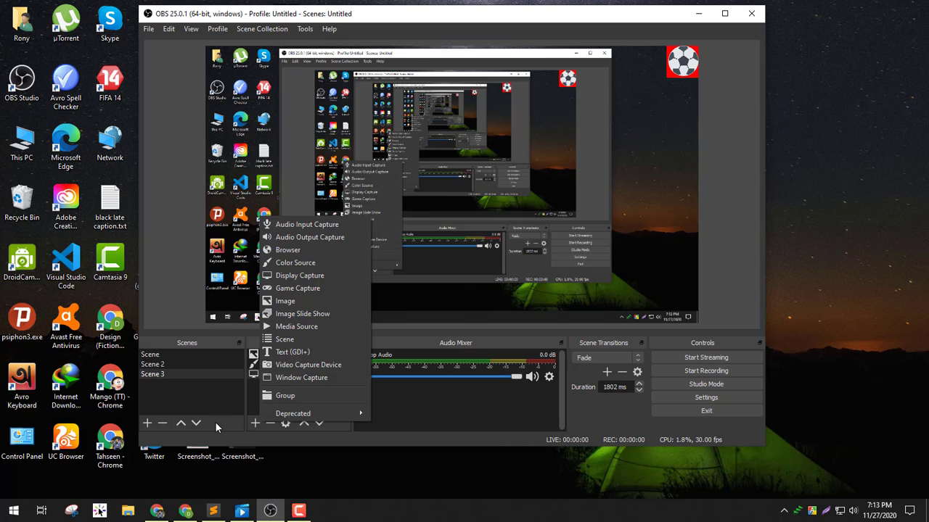
{"action": "left_click", "coordinate": [292, 352]}
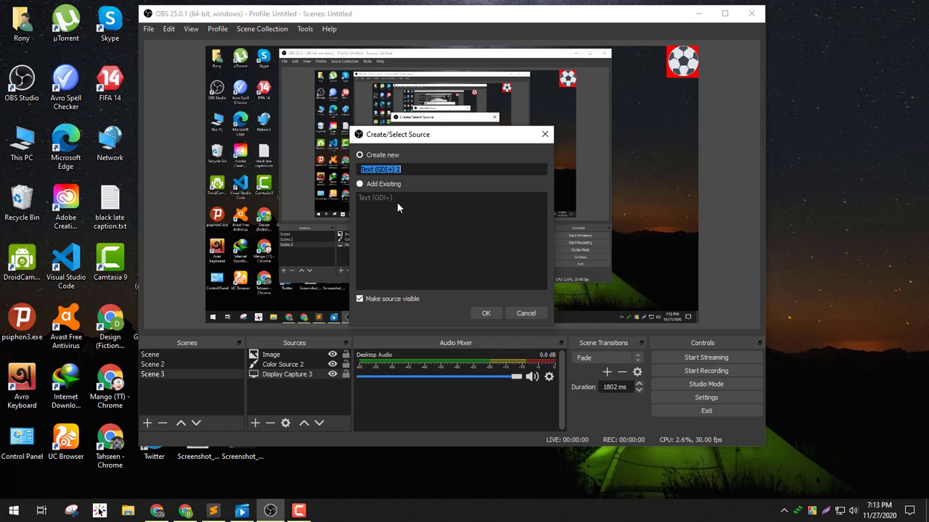
{"action": "left_click", "coordinate": [438, 170]}
{"action": "left_click", "coordinate": [481, 313]}
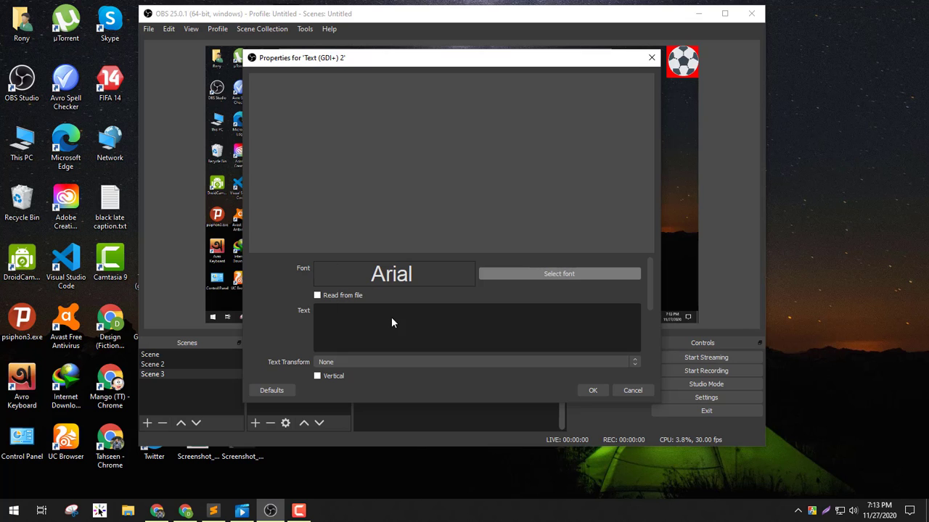
{"action": "left_click", "coordinate": [537, 274]}
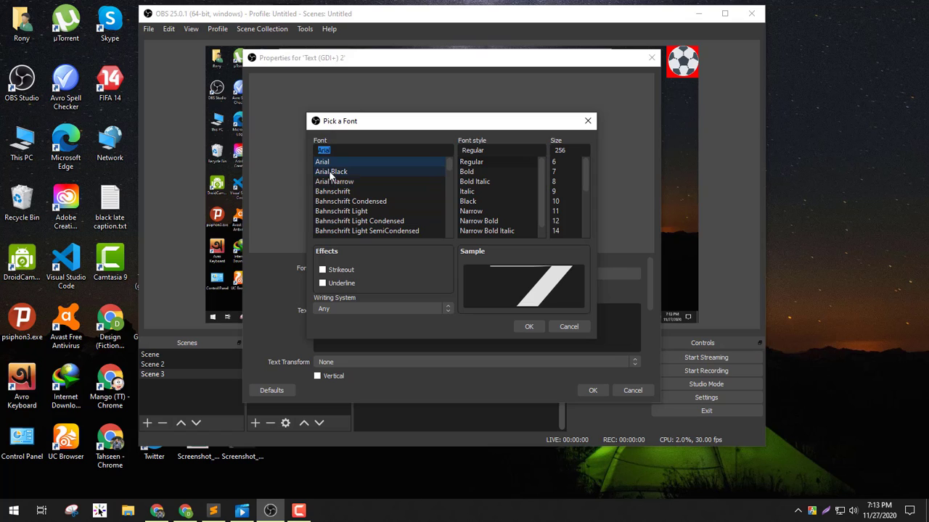
{"action": "scroll", "coordinate": [355, 200], "scroll_direction": "down", "scroll_amount": 10}
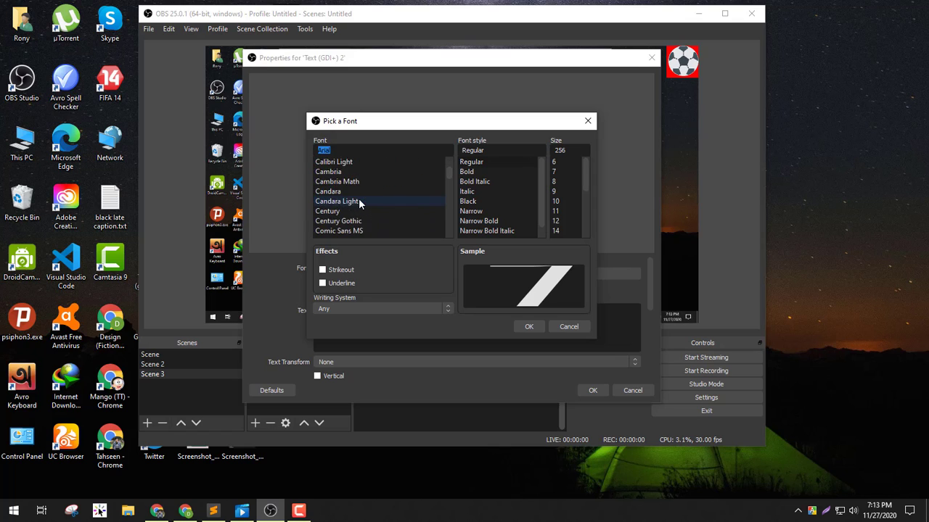
{"action": "scroll", "coordinate": [348, 214], "scroll_direction": "down", "scroll_amount": 4}
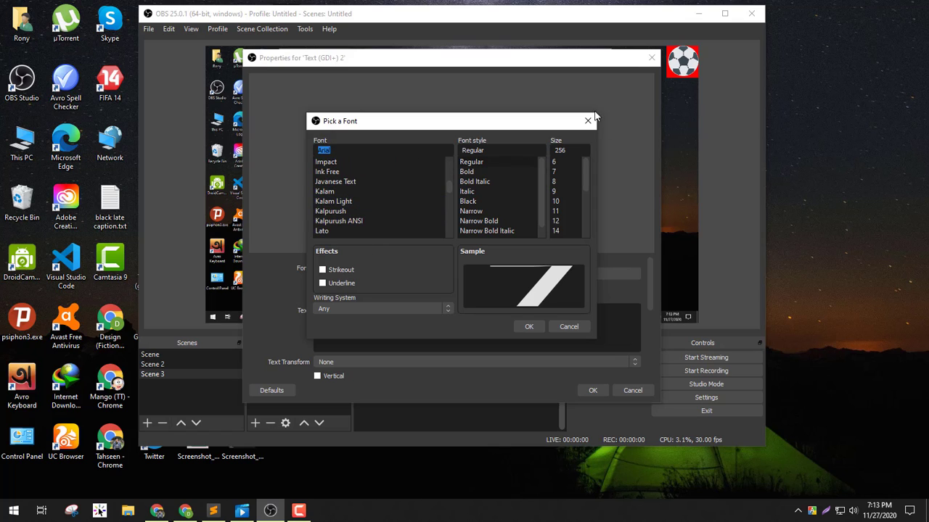
{"action": "left_click", "coordinate": [588, 122]}
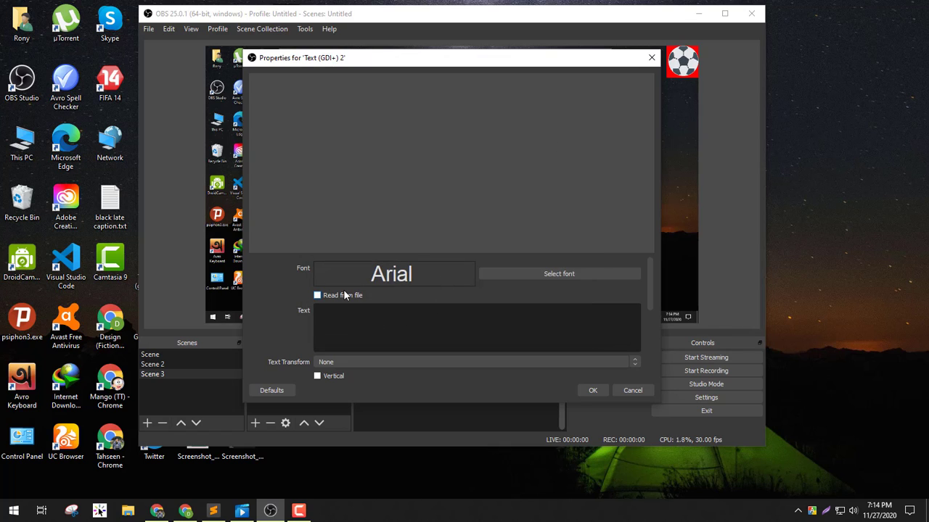
Enter the person's first name as the source's text, keep Text Transform at None and apply the properties
{"action": "type", "text": "Tahseen"}
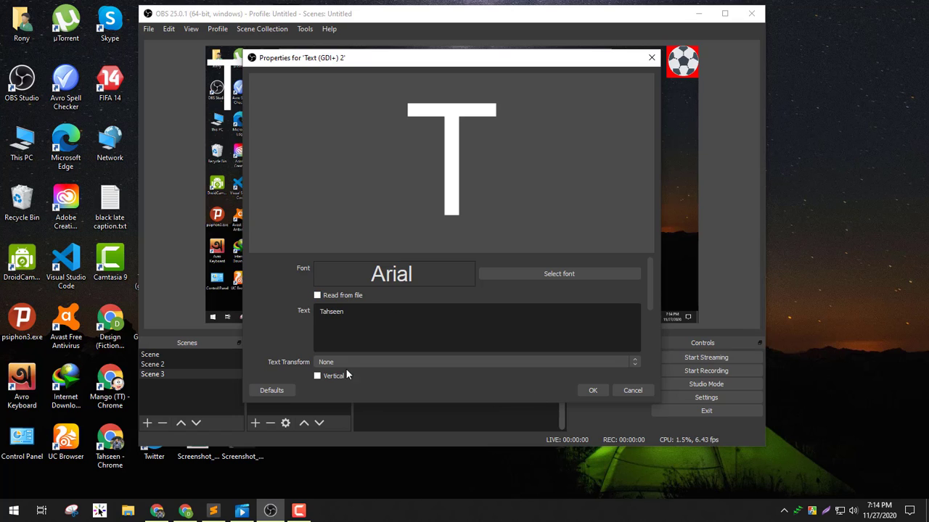
{"action": "left_click", "coordinate": [521, 365]}
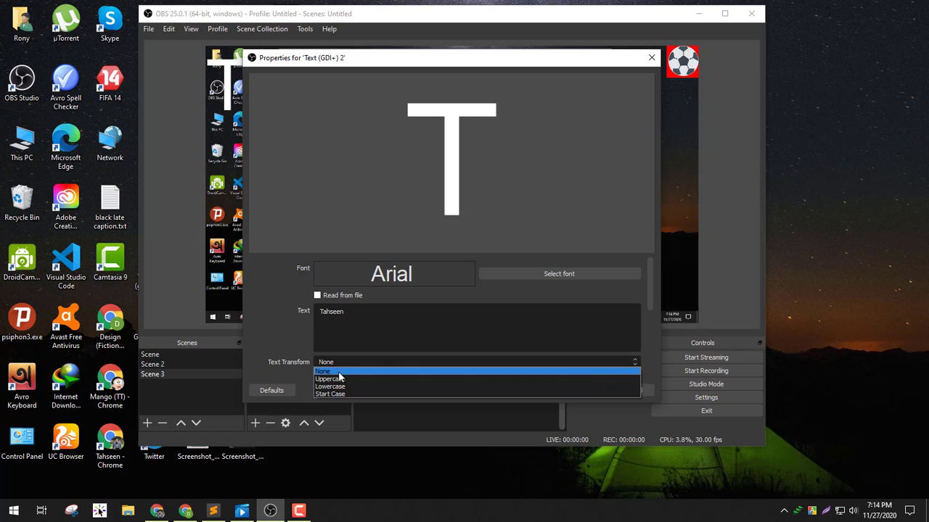
{"action": "left_click", "coordinate": [310, 379]}
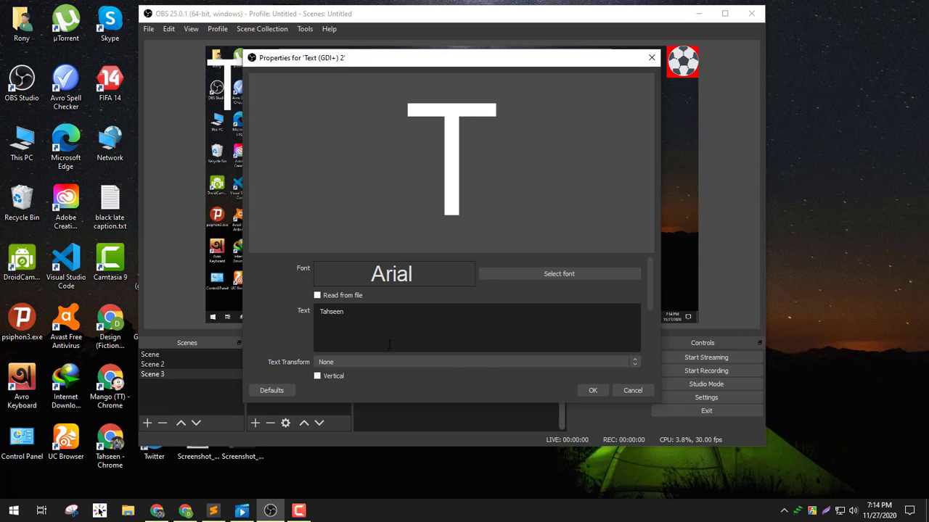
{"action": "left_click", "coordinate": [593, 390]}
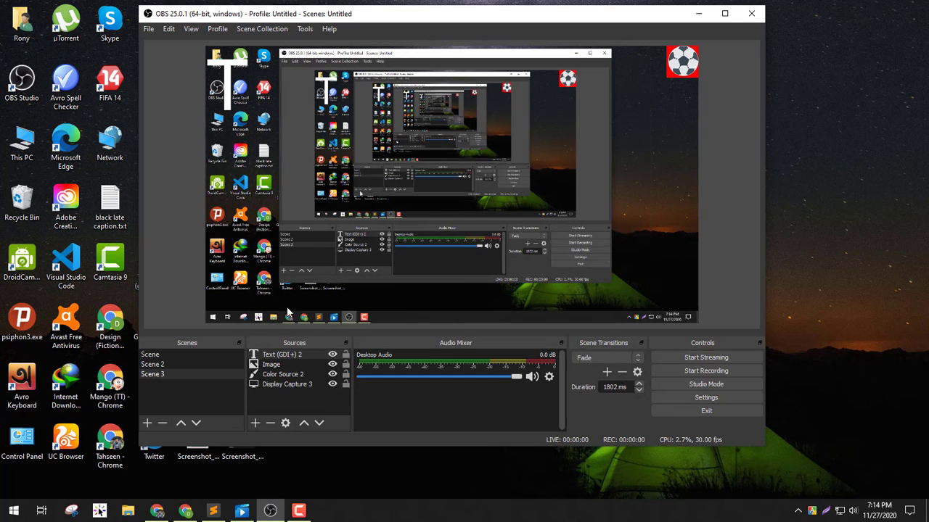
Unlock the preview and move the new text source to the right side of the canvas, below the soccer ball
{"action": "left_click", "coordinate": [282, 356]}
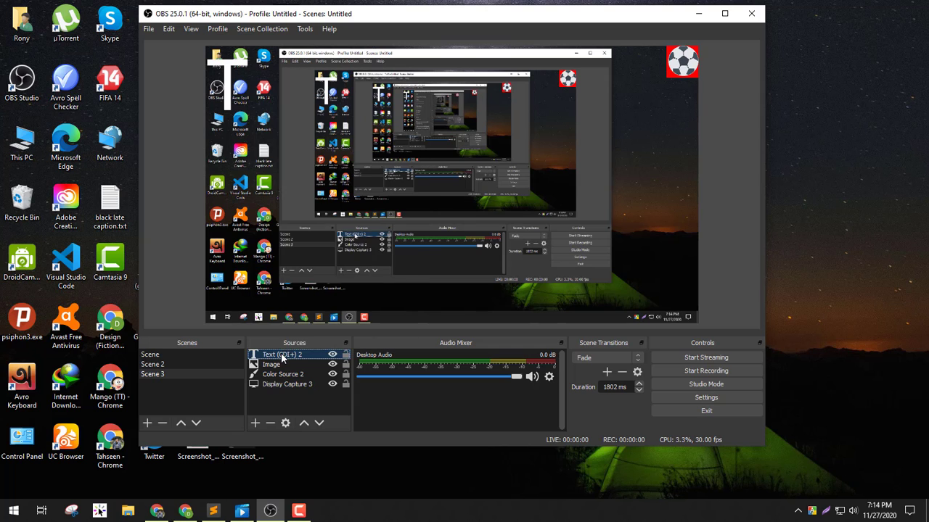
{"action": "right_click", "coordinate": [225, 93]}
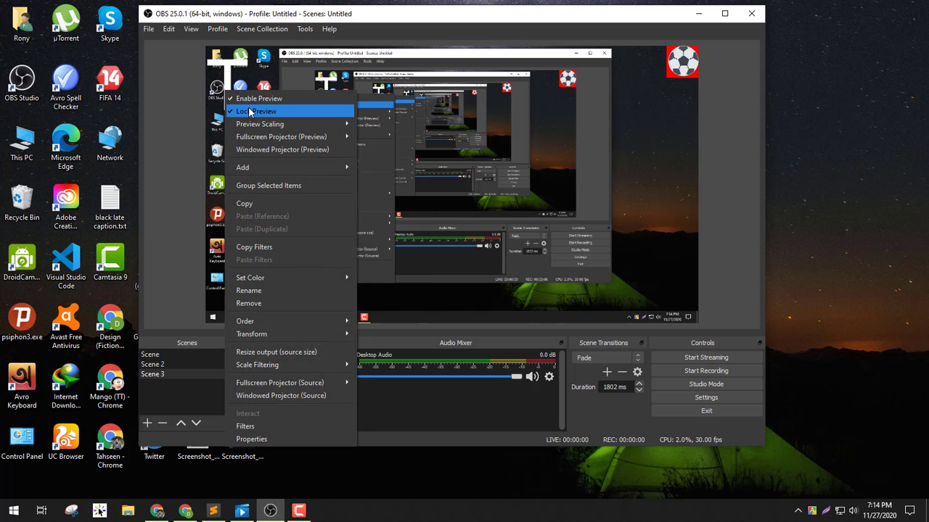
{"action": "left_click", "coordinate": [247, 111]}
{"action": "left_click_drag", "start_coordinate": [226, 129], "coordinate": [645, 212]}
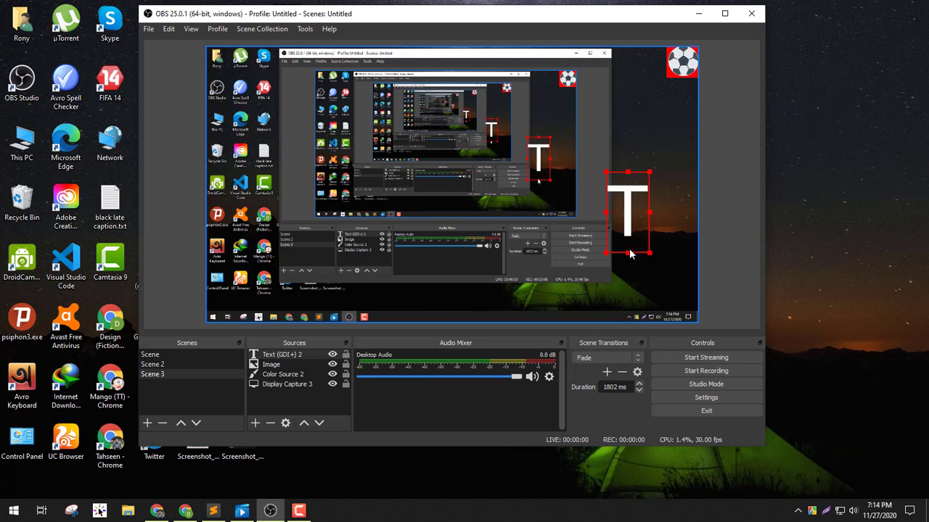
{"action": "left_click", "coordinate": [649, 210]}
Set the Text Transform of the Text (GDI+) 2 source to Uppercase and apply it
{"action": "left_click", "coordinate": [271, 355]}
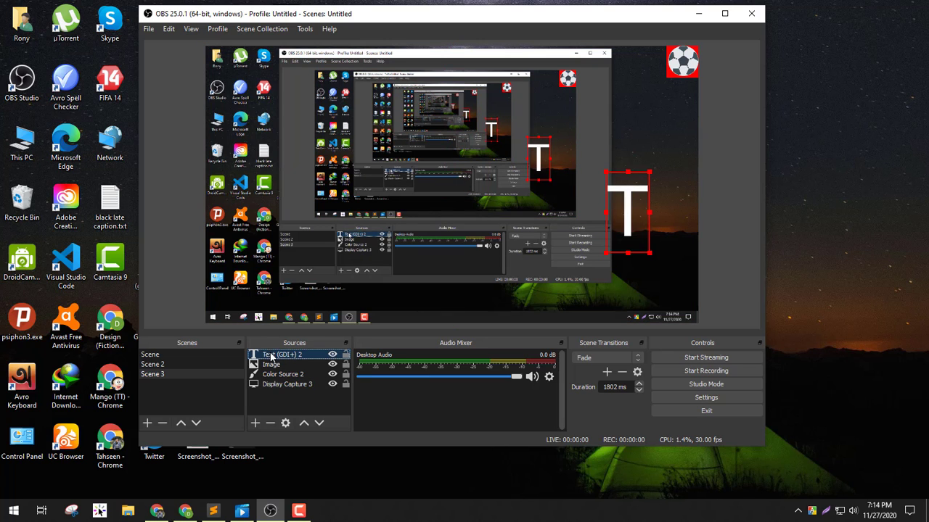
{"action": "double_click", "coordinate": [277, 354]}
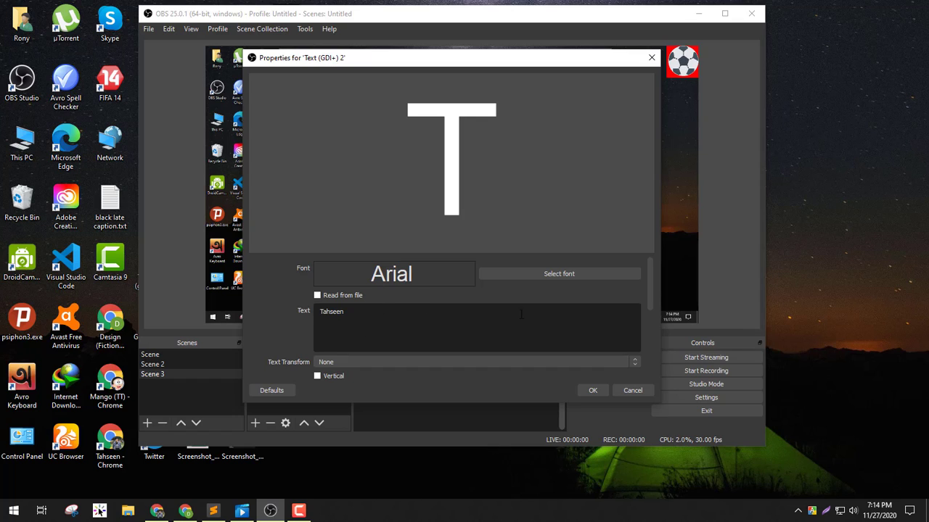
{"action": "left_click", "coordinate": [339, 362]}
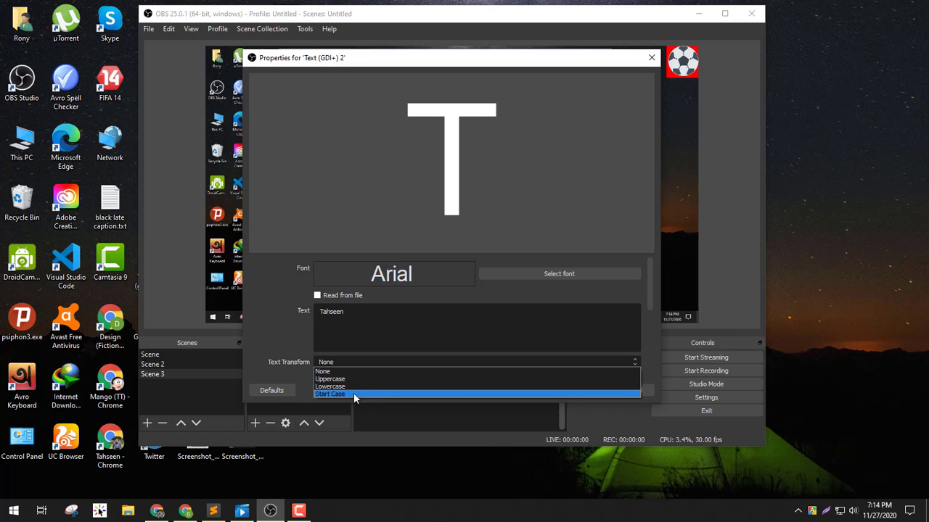
{"action": "left_click", "coordinate": [347, 380]}
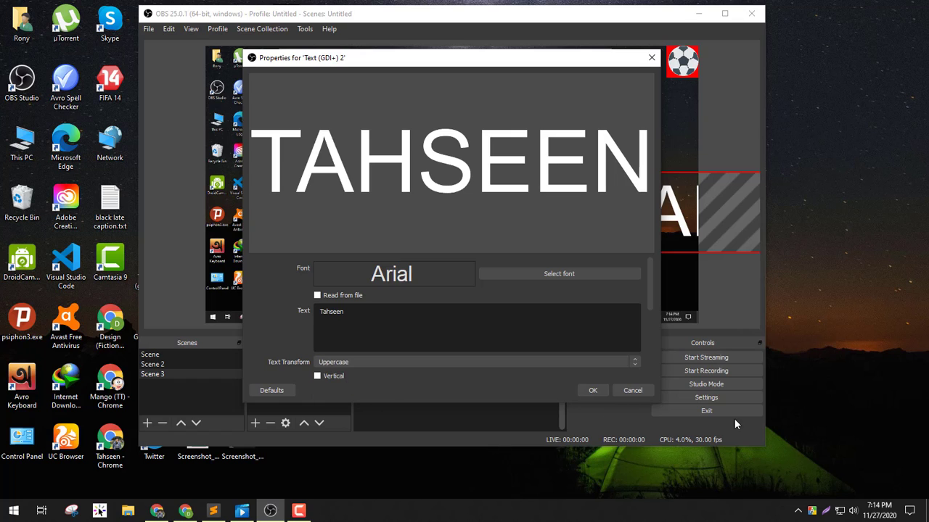
{"action": "left_click", "coordinate": [593, 391]}
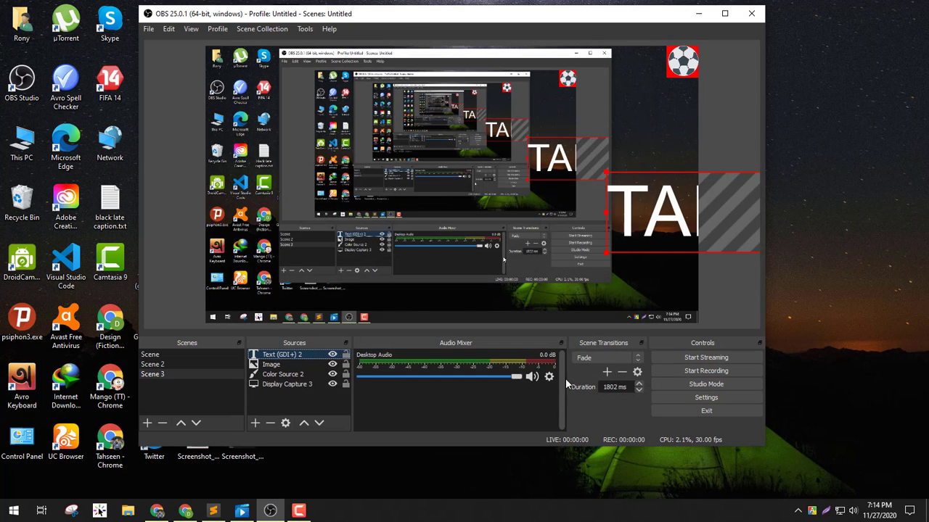
Bring the uppercase text fully inside the canvas and shrink it to a small label at the right edge
{"action": "left_click_drag", "start_coordinate": [372, 231], "coordinate": [396, 227]}
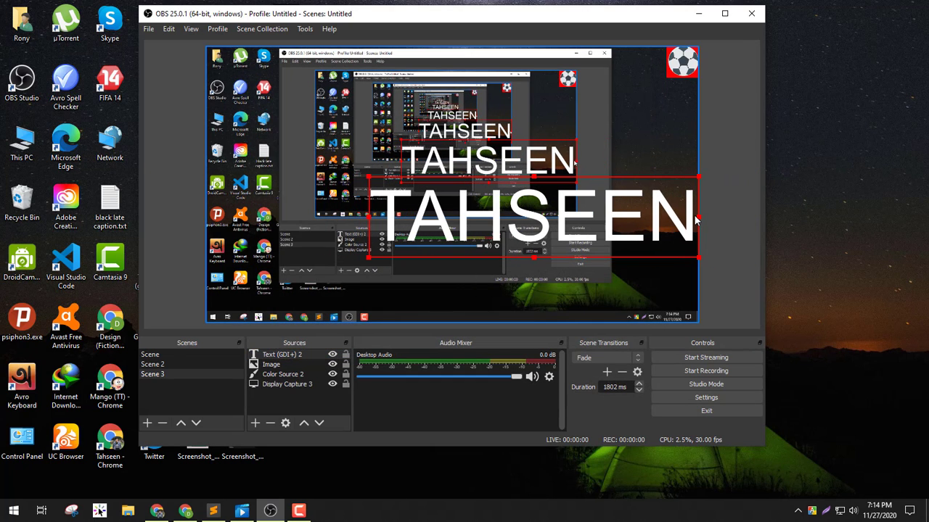
{"action": "left_click_drag", "start_coordinate": [366, 255], "coordinate": [687, 187]}
{"action": "left_click", "coordinate": [369, 255]}
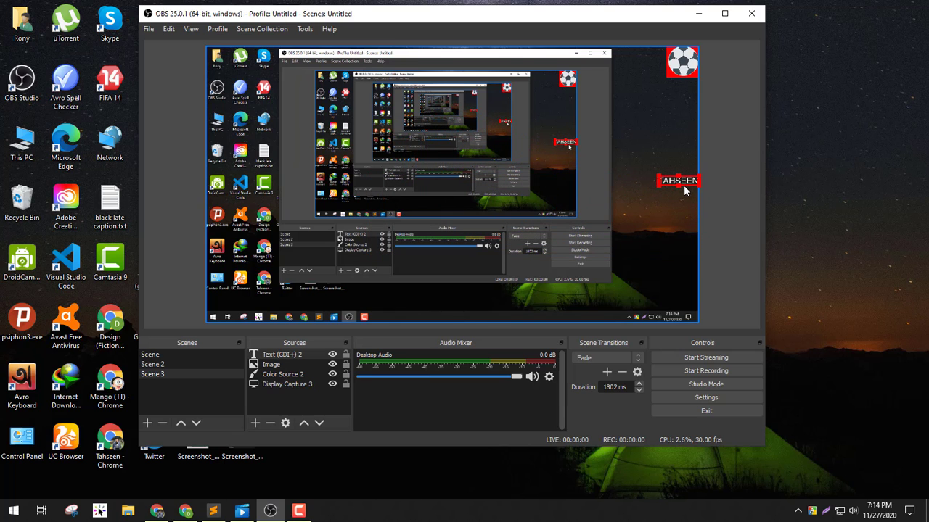
Move the small text label to the lower-right corner of the canvas, just above the captured clock, and deselect it
{"action": "left_click", "coordinate": [667, 228]}
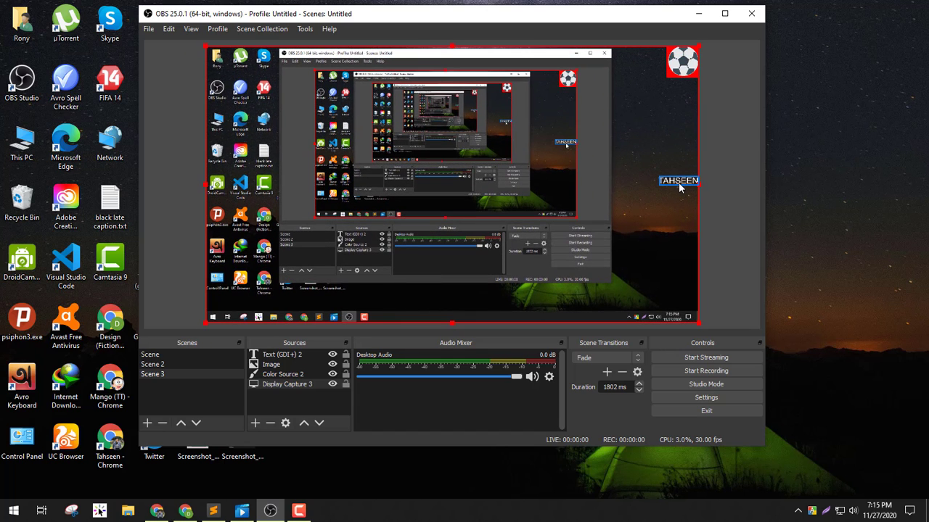
{"action": "left_click", "coordinate": [674, 179]}
{"action": "left_click", "coordinate": [675, 180]}
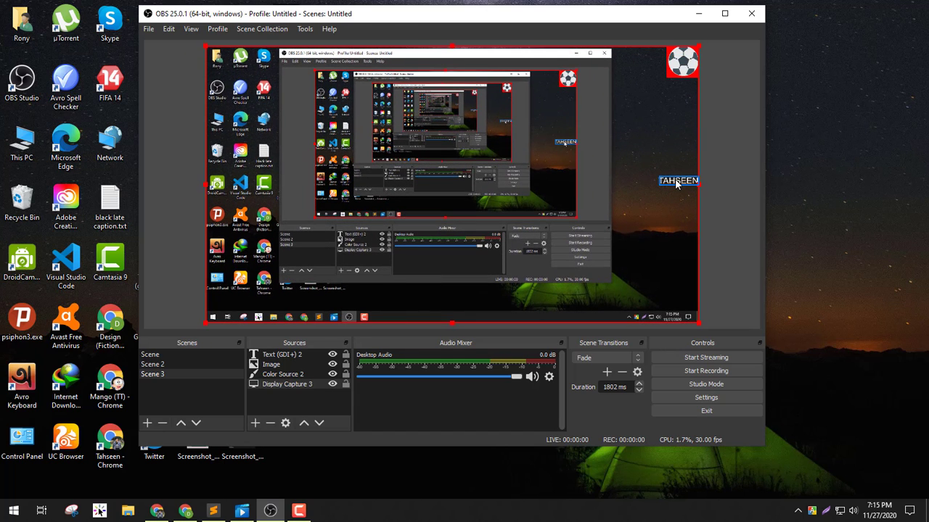
{"action": "left_click_drag", "start_coordinate": [675, 179], "coordinate": [672, 307]}
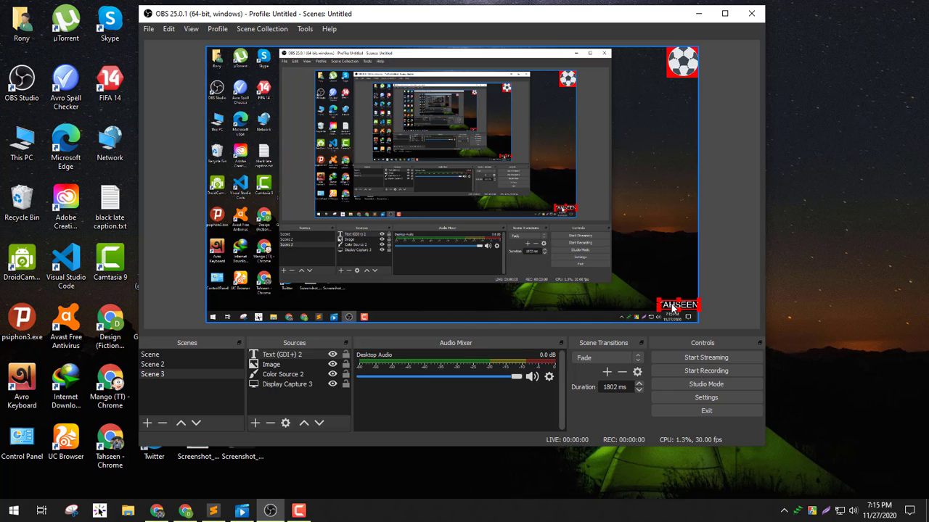
{"action": "left_click", "coordinate": [717, 277]}
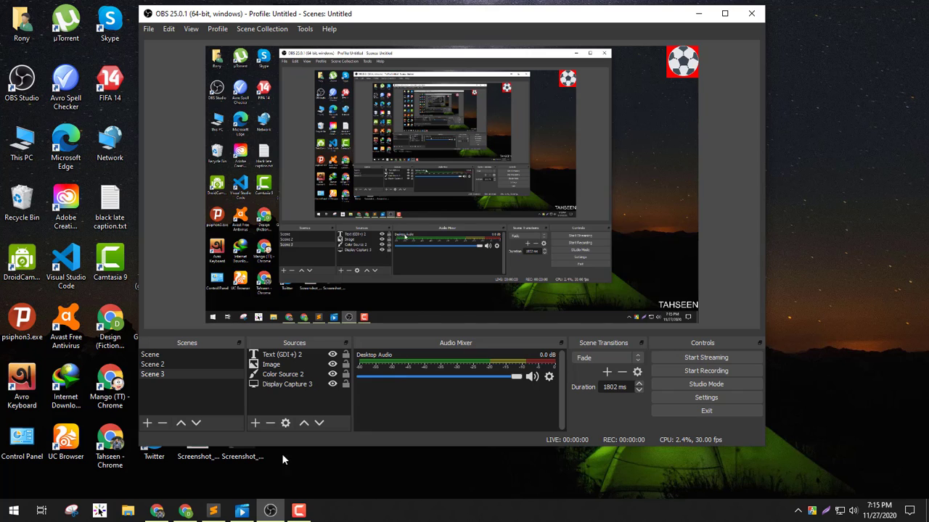
{"action": "mouse_move", "coordinate": [301, 512]}
{"action": "left_click", "coordinate": [299, 512]}
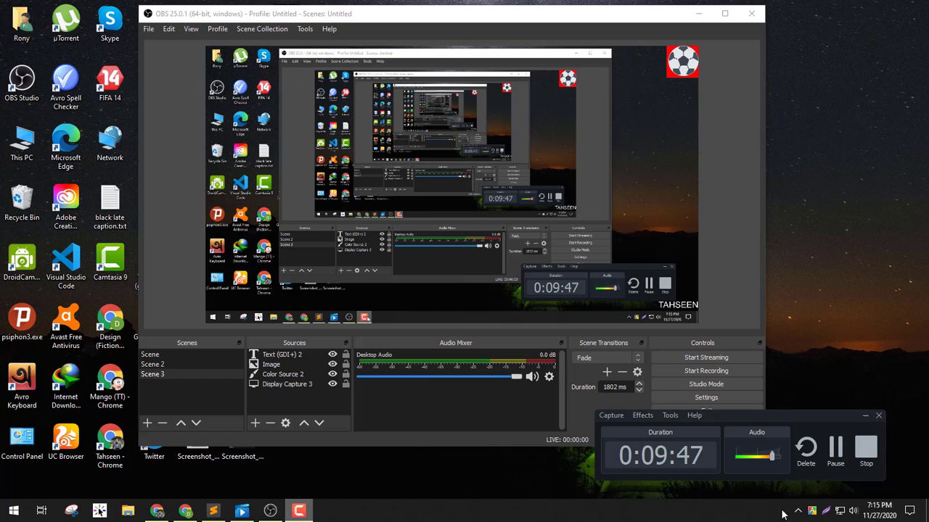
{"action": "left_click", "coordinate": [834, 461]}
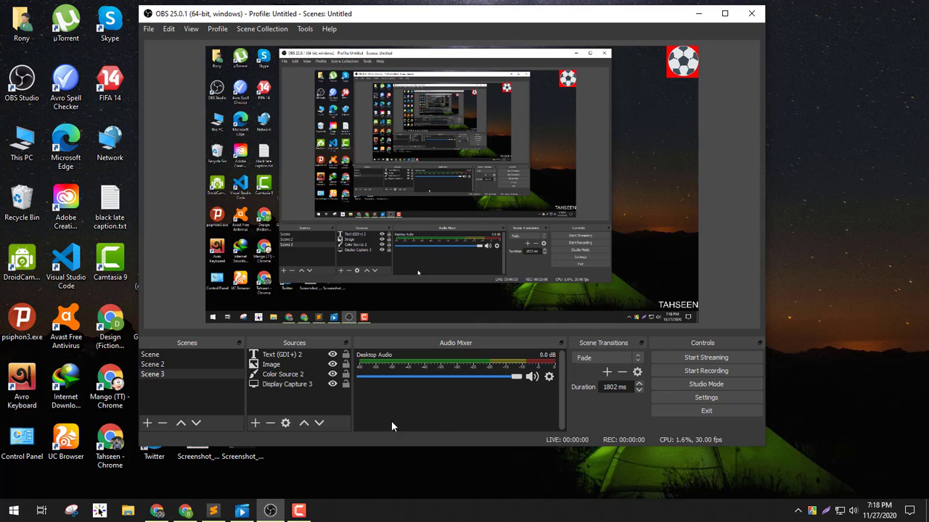
Add a new Audio Input Capture source using Microphone (High Definition Audio Device), with Use Device Timestamps turned on
{"action": "left_click", "coordinate": [256, 423]}
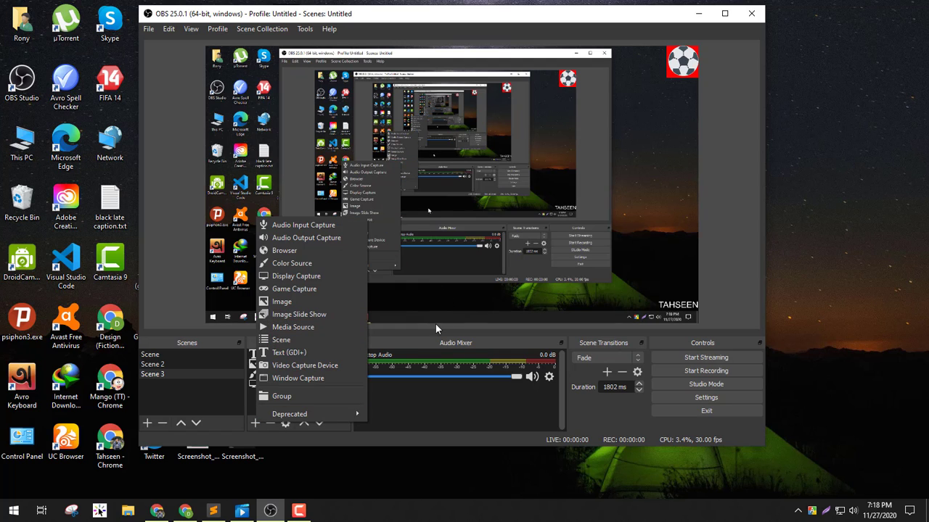
{"action": "left_click", "coordinate": [322, 227]}
{"action": "left_click", "coordinate": [486, 313]}
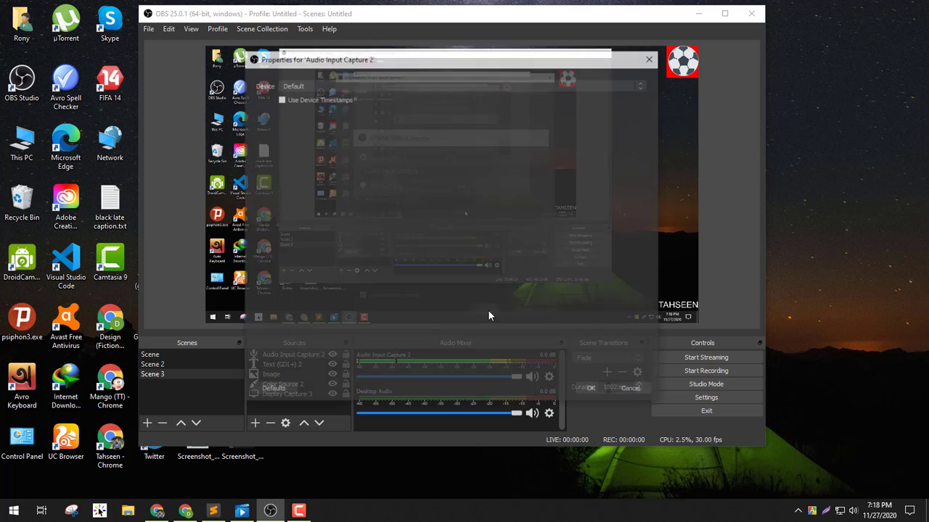
{"action": "left_click", "coordinate": [297, 86]}
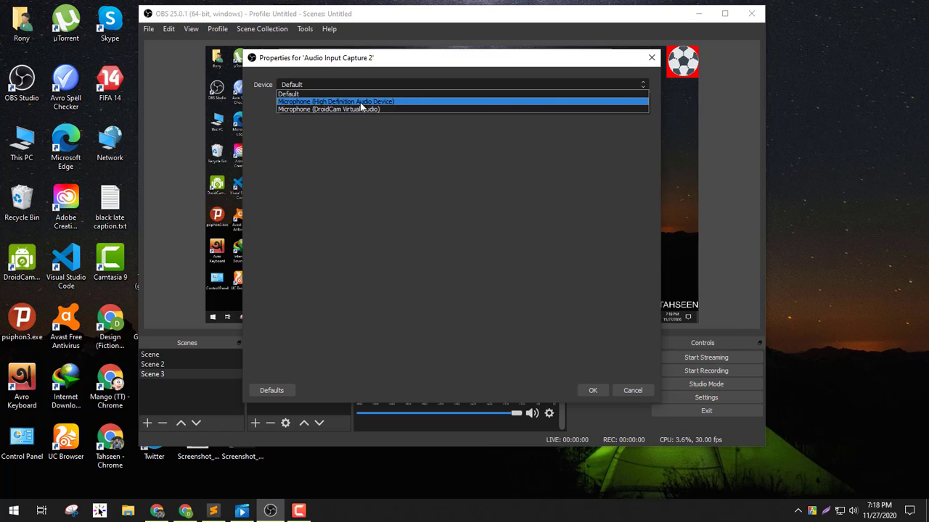
{"action": "left_click", "coordinate": [303, 104]}
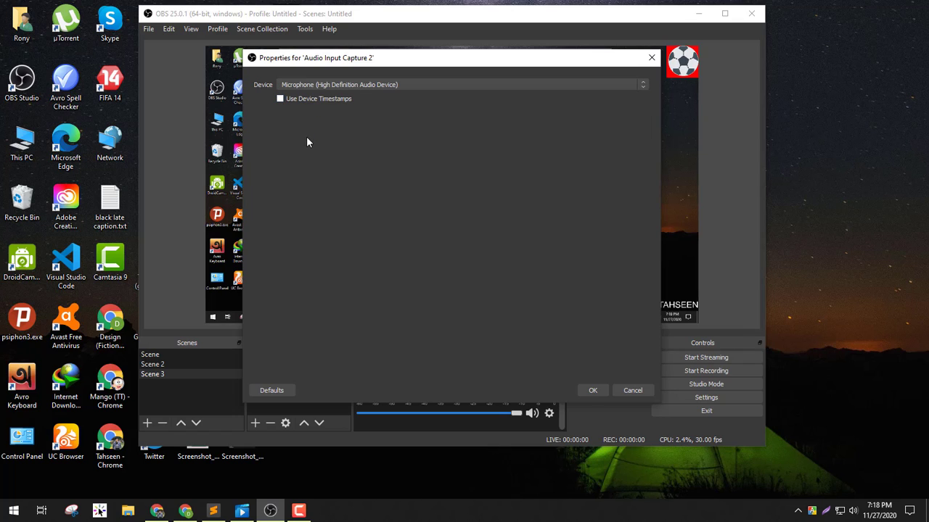
{"action": "left_click", "coordinate": [280, 99]}
{"action": "left_click", "coordinate": [596, 391]}
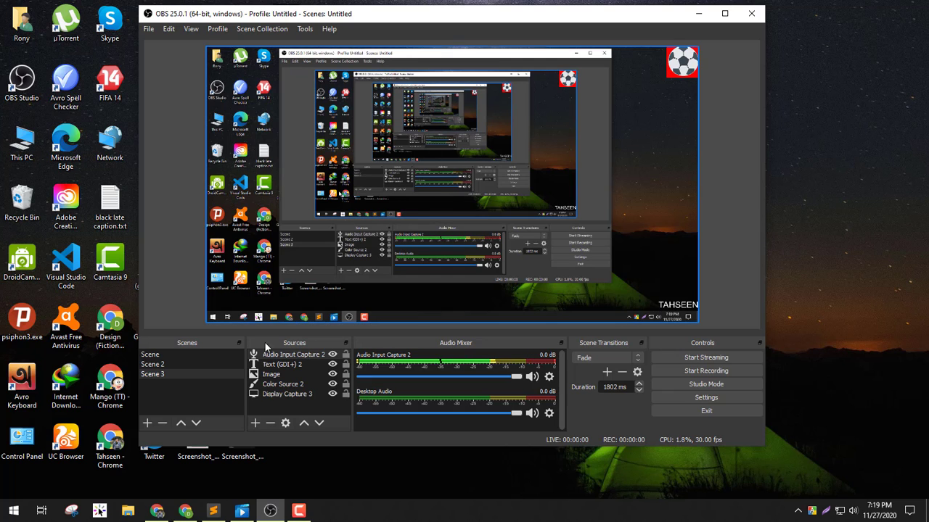
Add a new Audio Output Capture source with its device set to Speakers (High Definition Audio Device)
{"action": "left_click", "coordinate": [255, 422]}
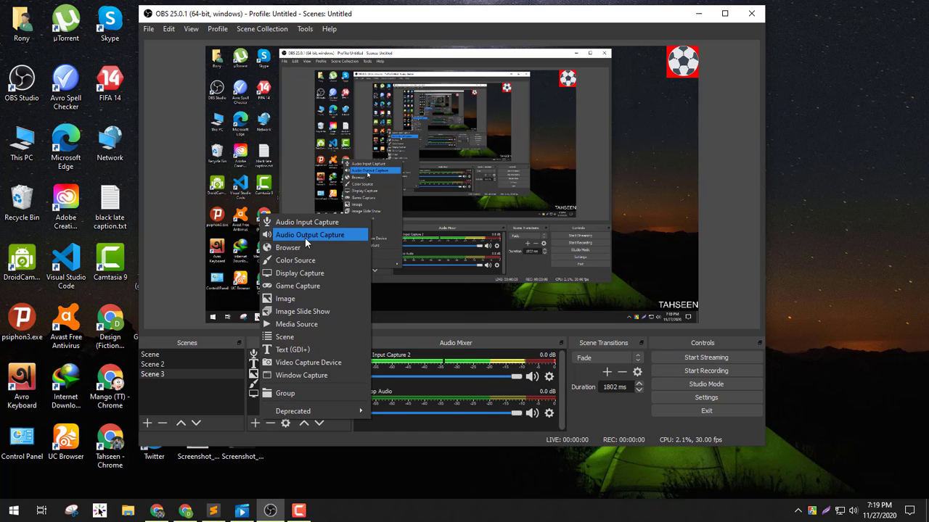
{"action": "left_click", "coordinate": [304, 238]}
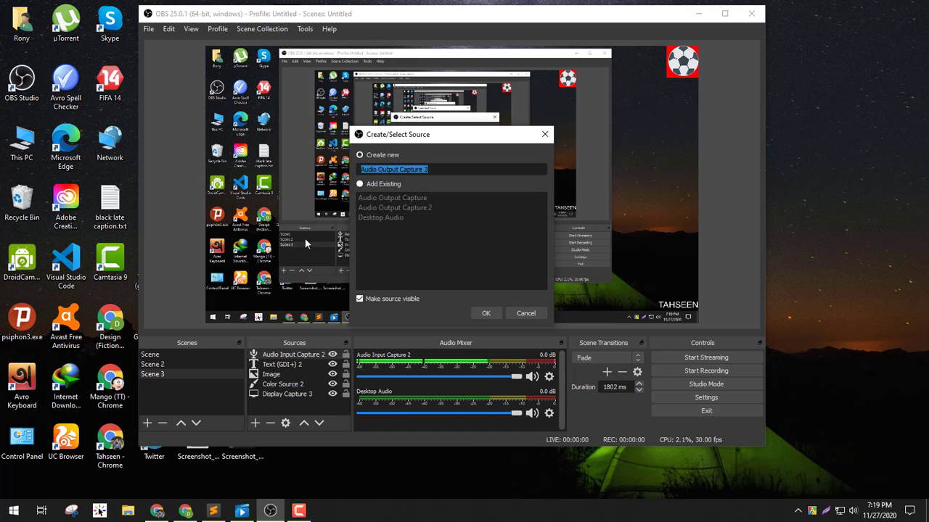
{"action": "left_click", "coordinate": [485, 313]}
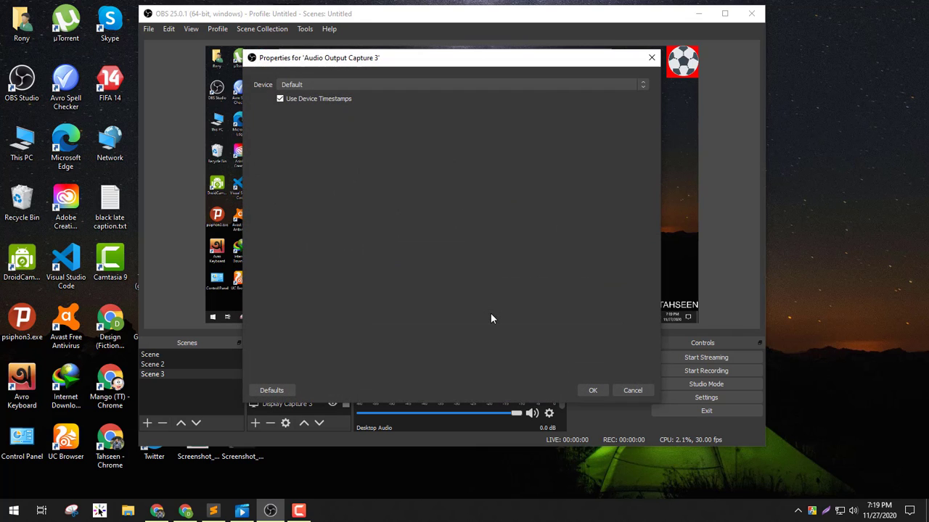
{"action": "left_click", "coordinate": [307, 85]}
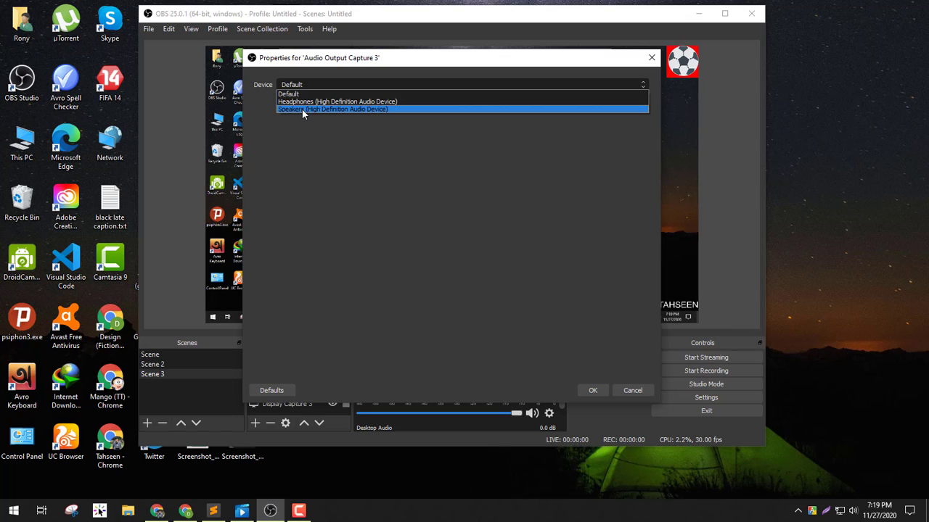
{"action": "left_click", "coordinate": [297, 111]}
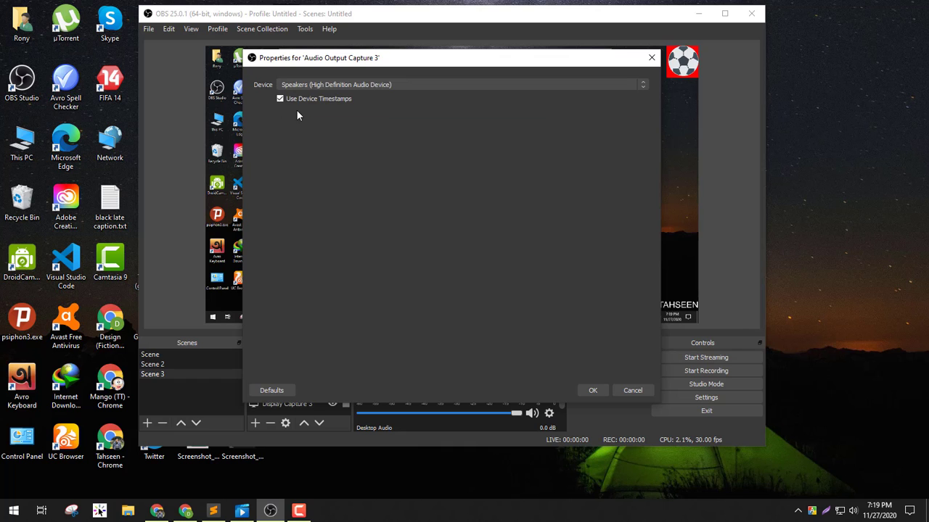
{"action": "left_click", "coordinate": [595, 390]}
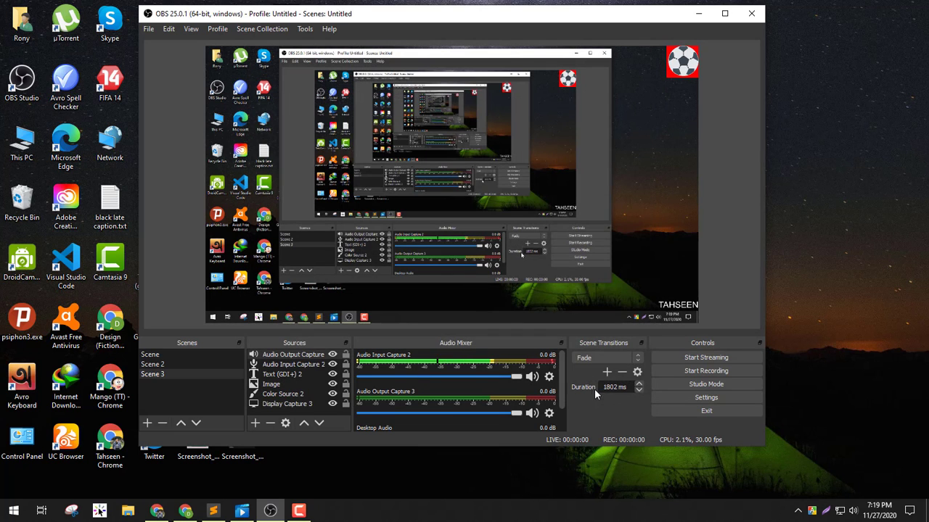
Mute both Audio Output Capture 3 and Audio Input Capture 2 in the audio mixer
{"action": "scroll", "coordinate": [476, 380], "scroll_direction": "down", "scroll_amount": 1}
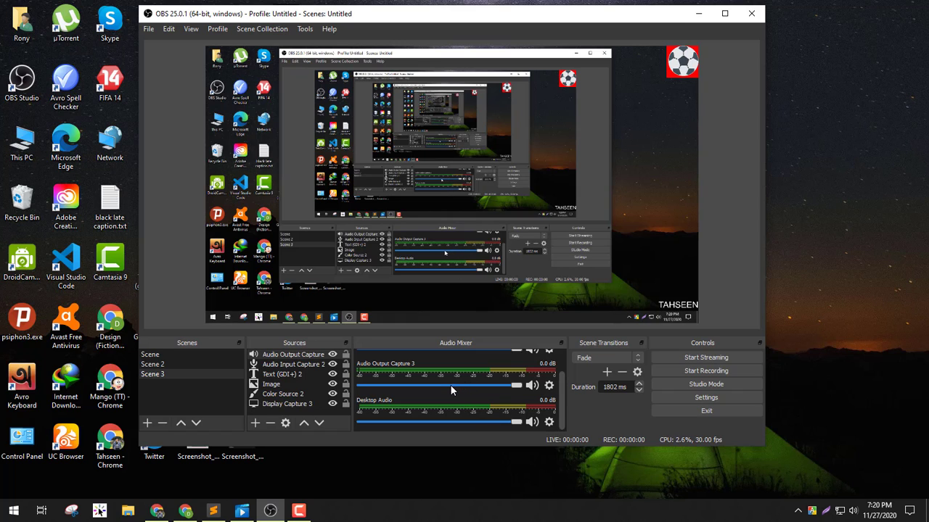
{"action": "left_click", "coordinate": [532, 385]}
{"action": "scroll", "coordinate": [521, 395], "scroll_direction": "up", "scroll_amount": 1}
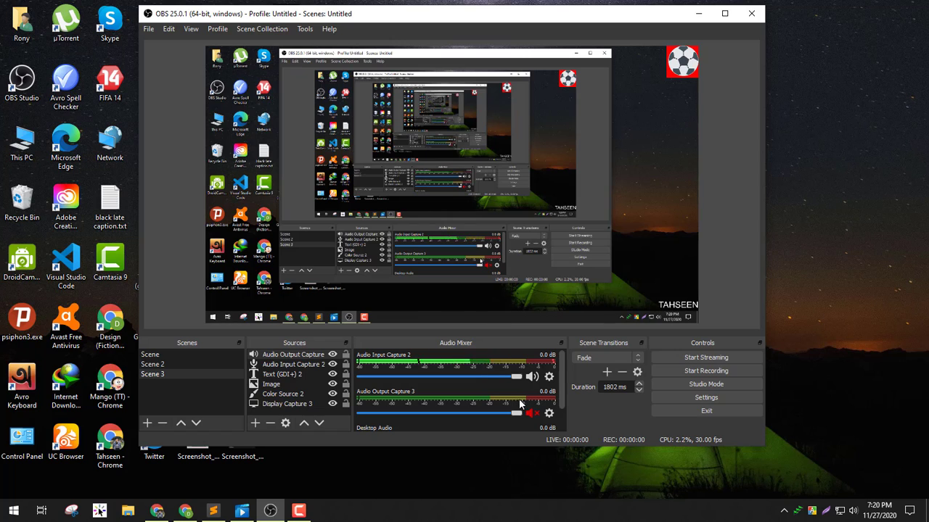
{"action": "left_click", "coordinate": [534, 377]}
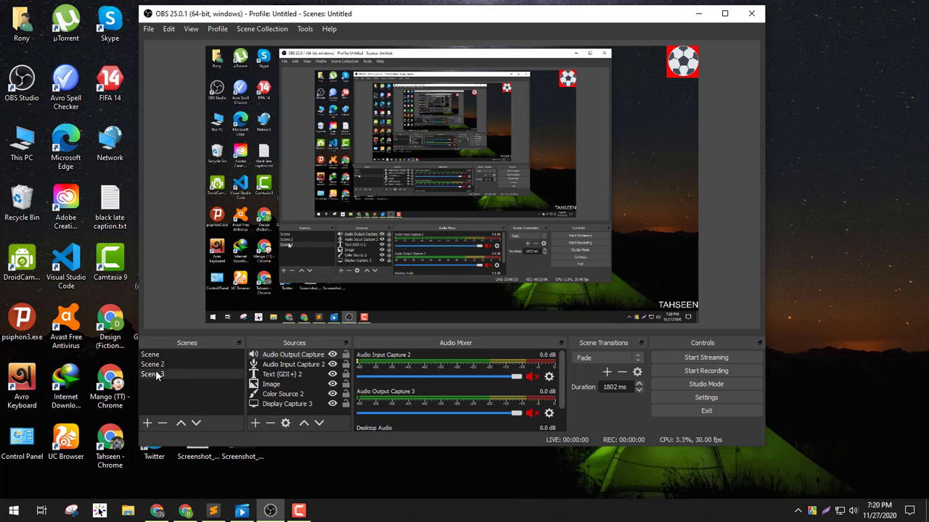
Select Display Capture 3, view Scene 2 for comparison, and return to Scene 3
{"action": "left_click", "coordinate": [312, 404]}
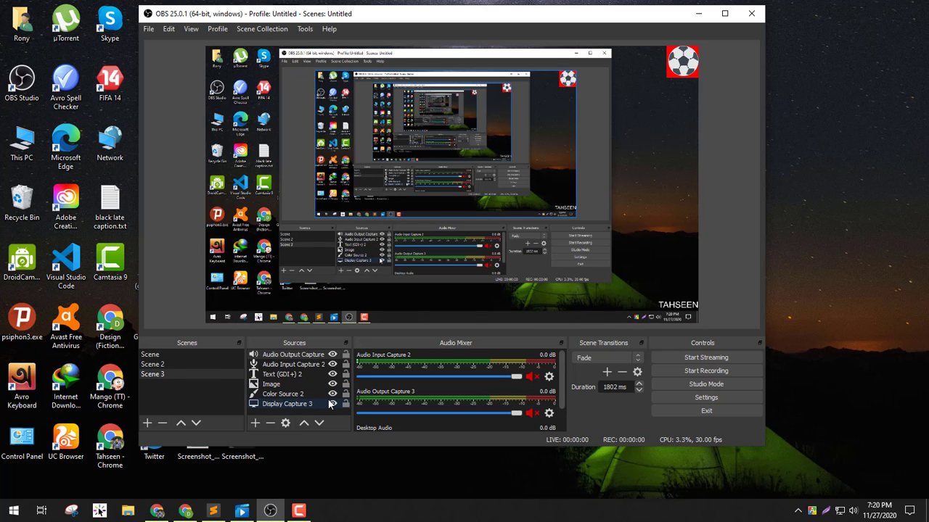
{"action": "left_click", "coordinate": [163, 365]}
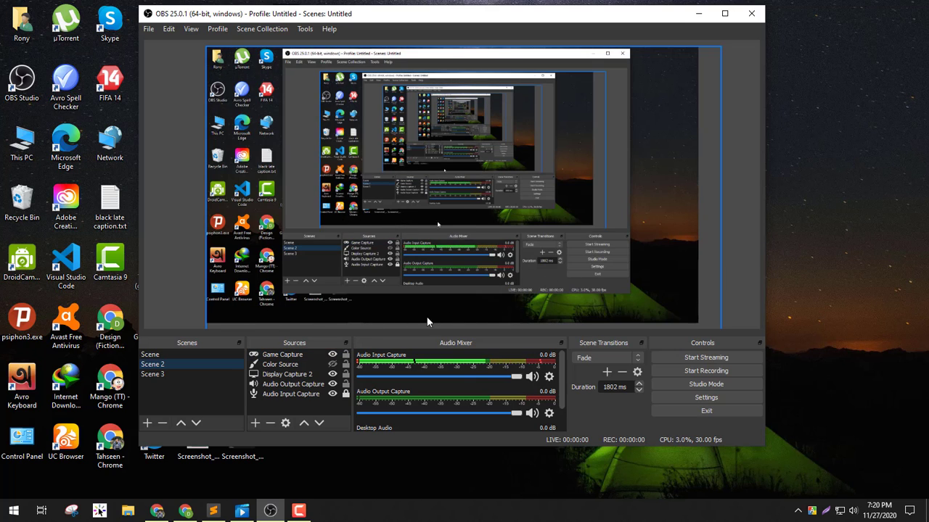
{"action": "left_click", "coordinate": [169, 374]}
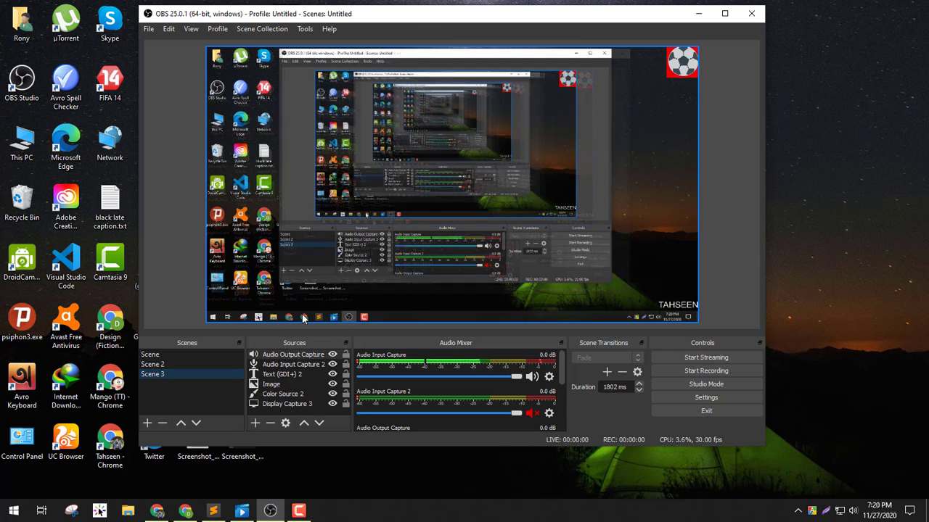
Shift the display capture down on the Scene 3 canvas and move it back to fill the canvas
{"action": "left_click", "coordinate": [366, 242]}
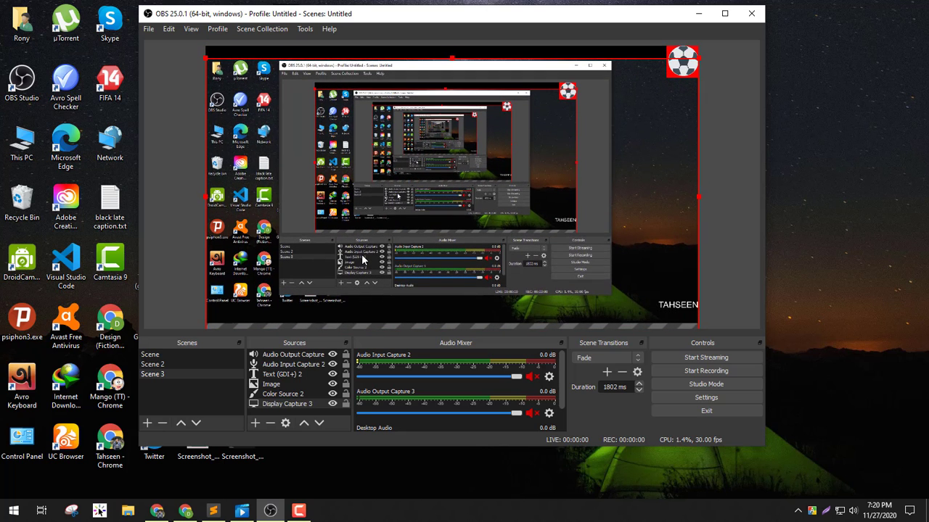
{"action": "left_click_drag", "start_coordinate": [356, 284], "coordinate": [371, 277]}
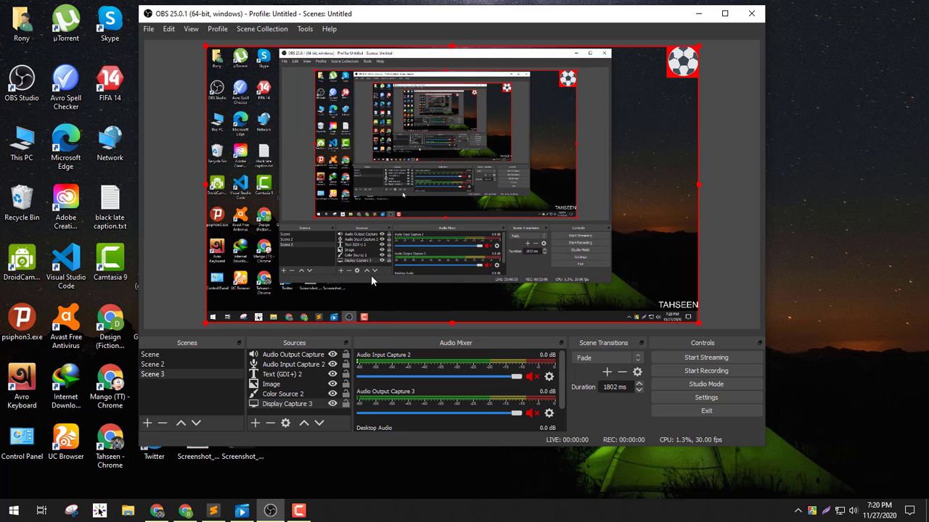
View the first scene's layout and switch back to Scene 3
{"action": "left_click", "coordinate": [160, 354]}
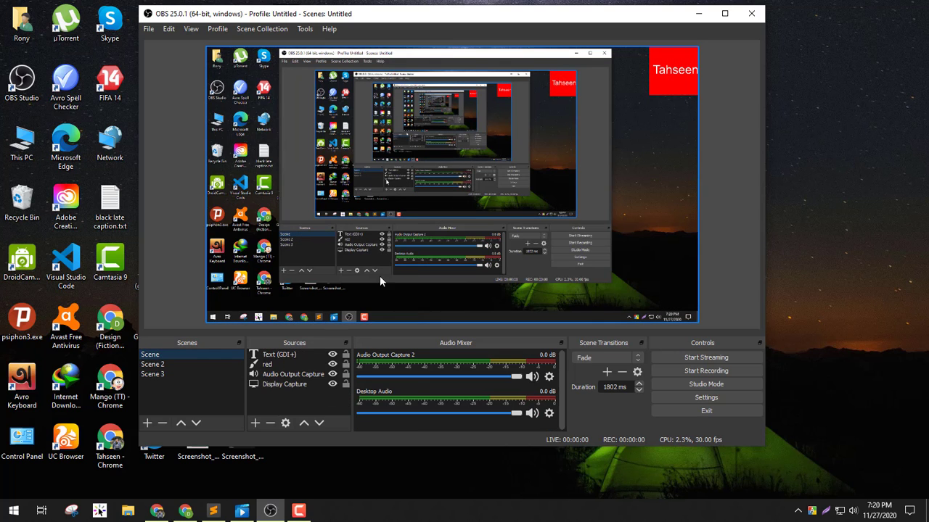
{"action": "left_click", "coordinate": [154, 374]}
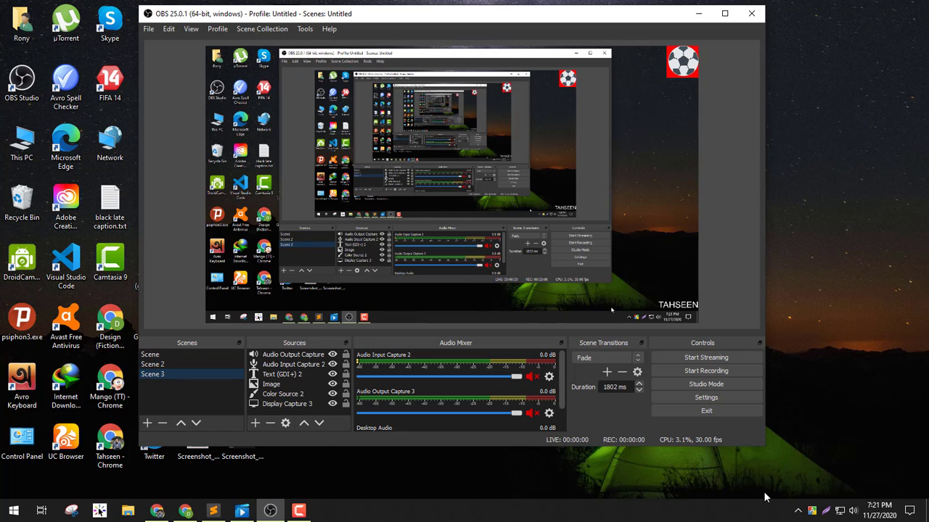
Start a short test recording with Scene 3 active and stop it
{"action": "left_click", "coordinate": [719, 369]}
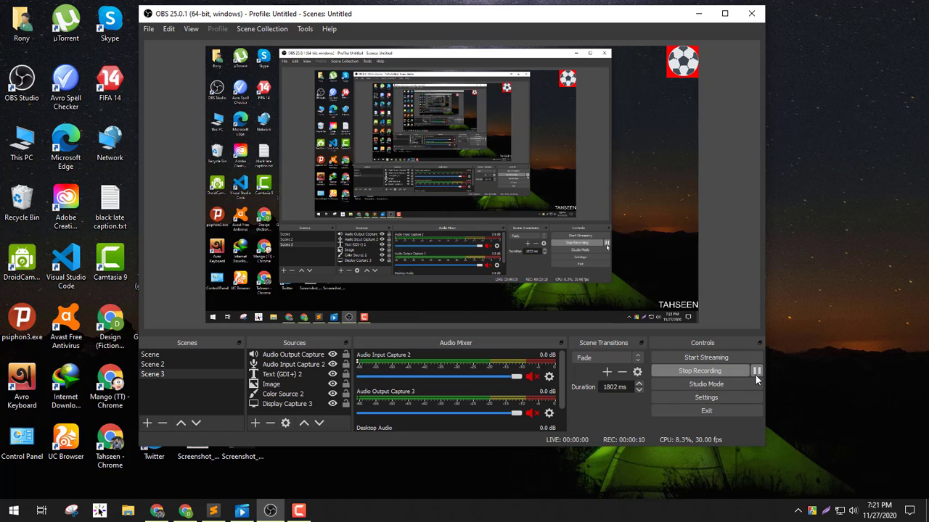
{"action": "left_click", "coordinate": [718, 371]}
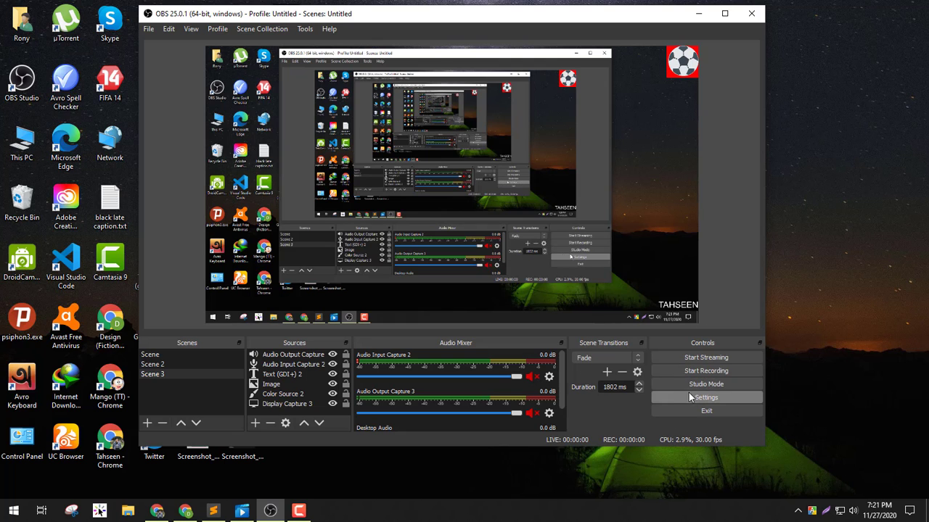
Check the hotkeys assigned to starting, stopping, pausing and unpausing recording, and close the settings without changes
{"action": "left_click", "coordinate": [702, 397]}
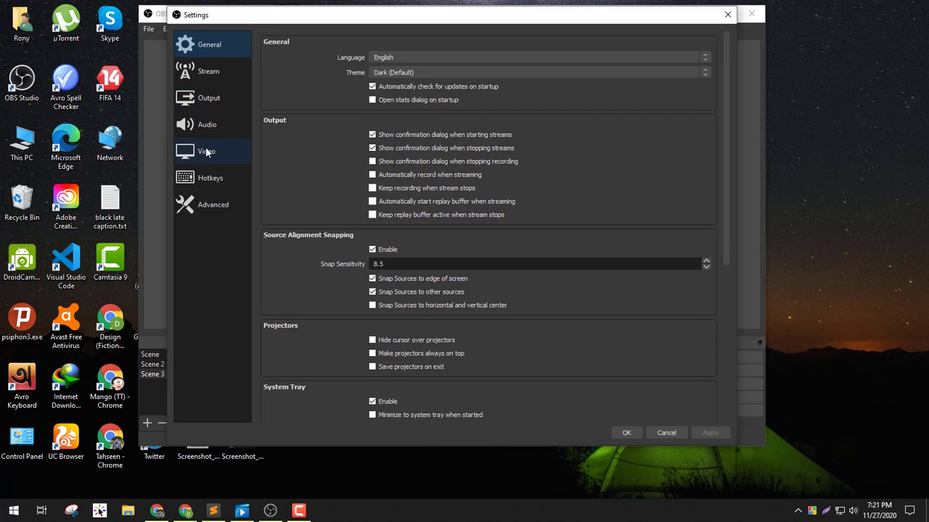
{"action": "left_click", "coordinate": [208, 179]}
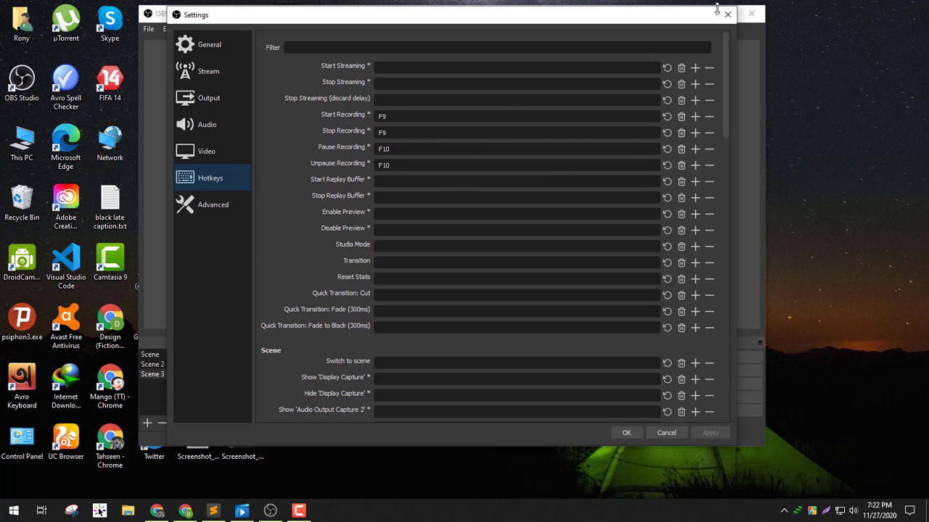
{"action": "left_click", "coordinate": [728, 13]}
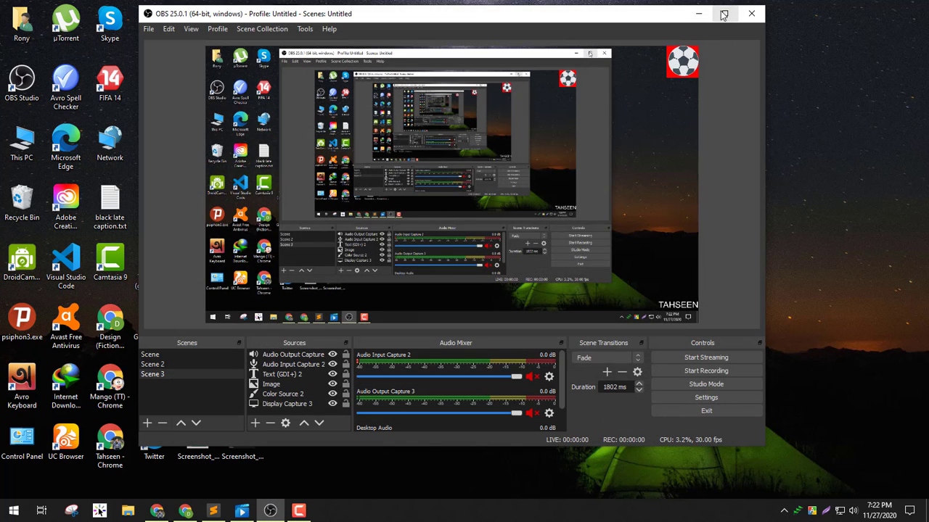